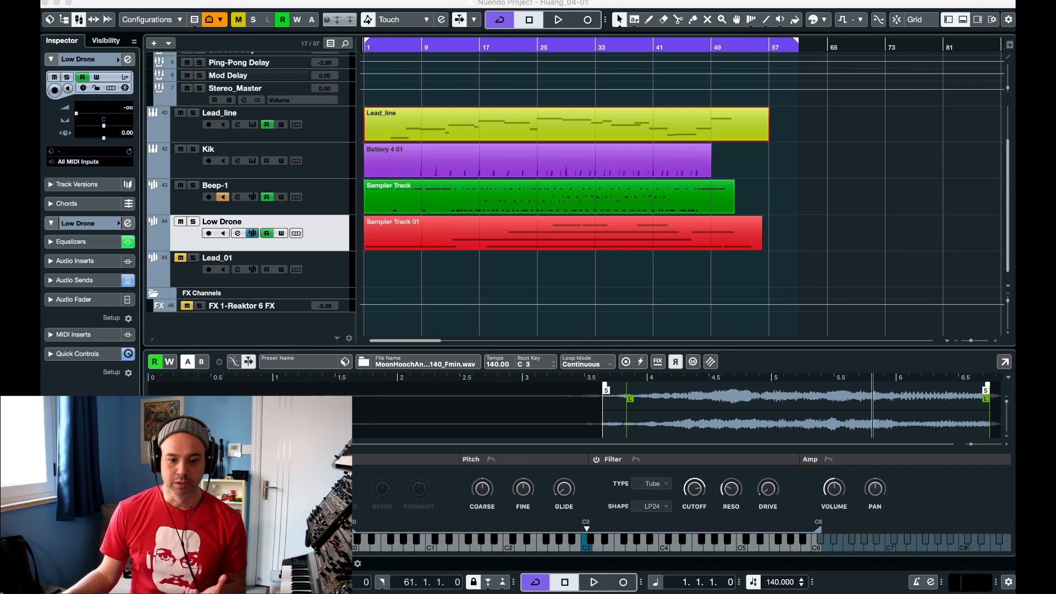
Play the full arrangement from the beginning with all parts audible, then stop playback
left_click(673, 6)
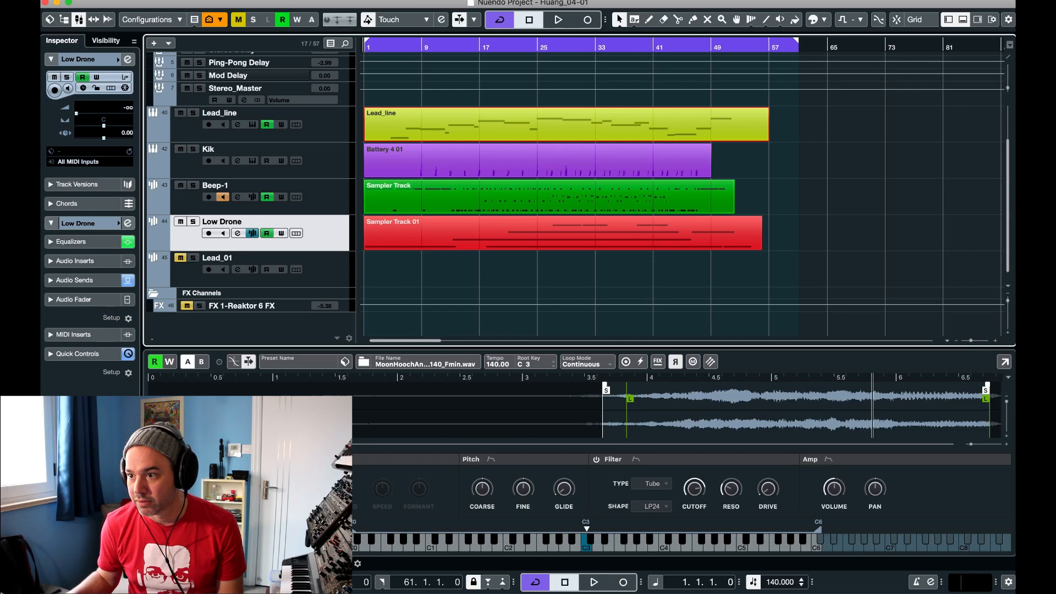
key("super+Tab")
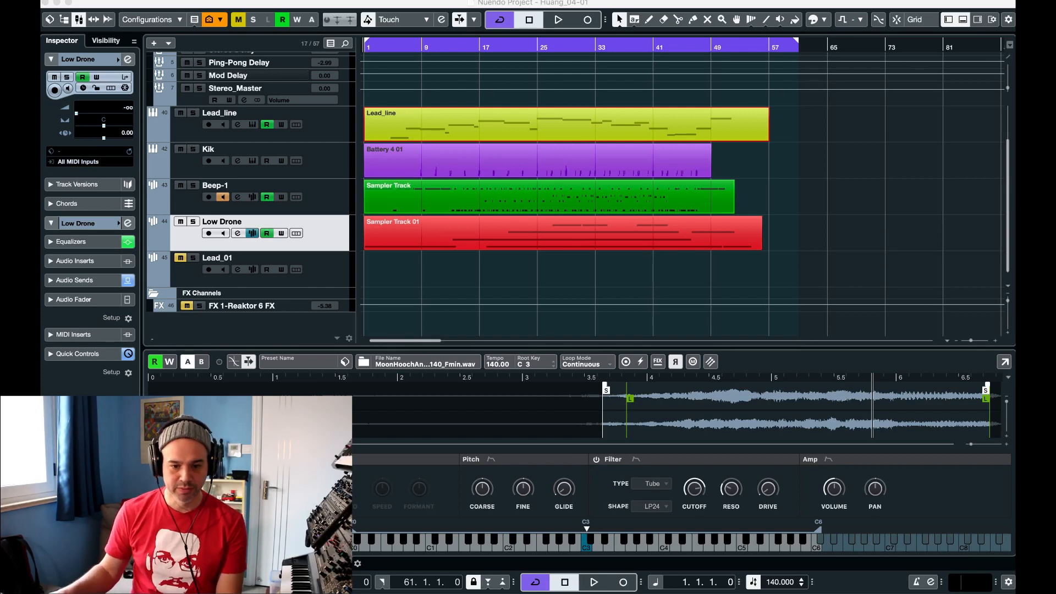
left_click(472, 5)
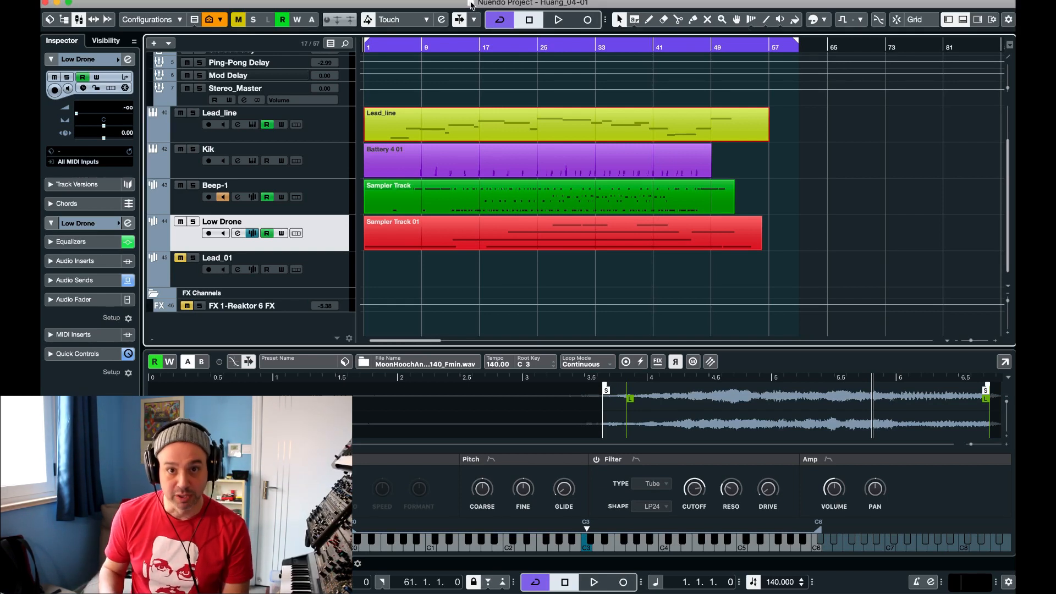
key("space")
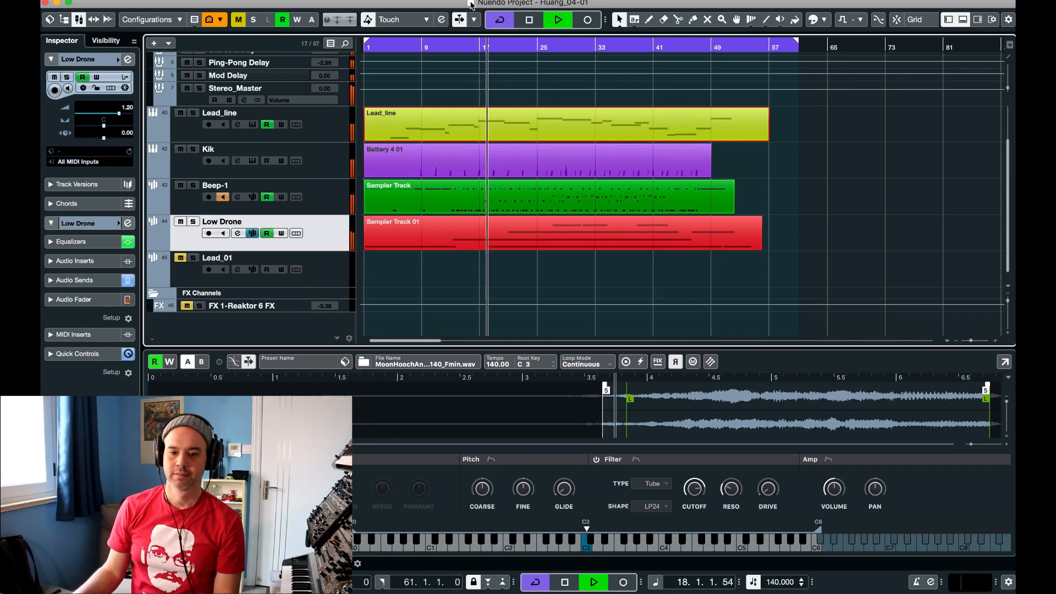
key("space")
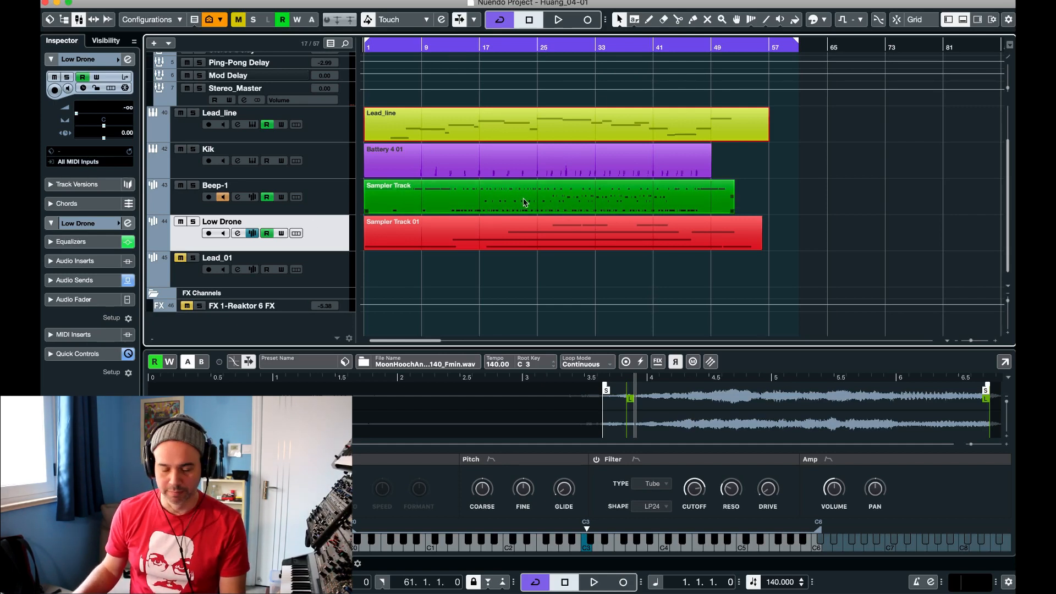
Audition the Low Drone sampler live by monitoring that track instead of Beep-1, and end its monitoring
left_click(223, 197)
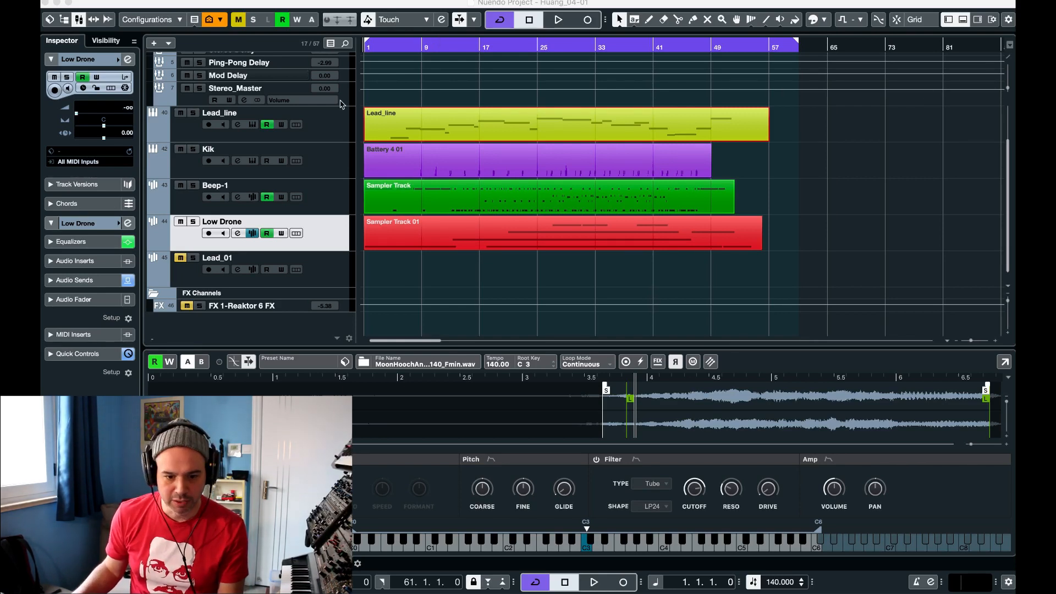
left_click(223, 234)
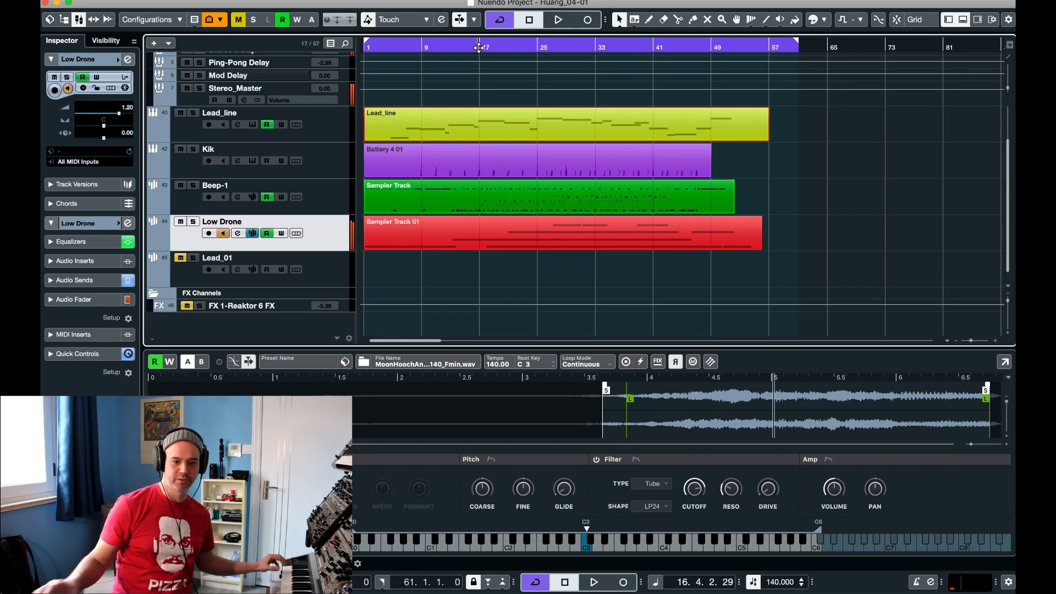
left_click(222, 233)
Audition the Beep-1 track by monitoring it live, soloing it and playing its part from about bar 22
left_click(224, 197)
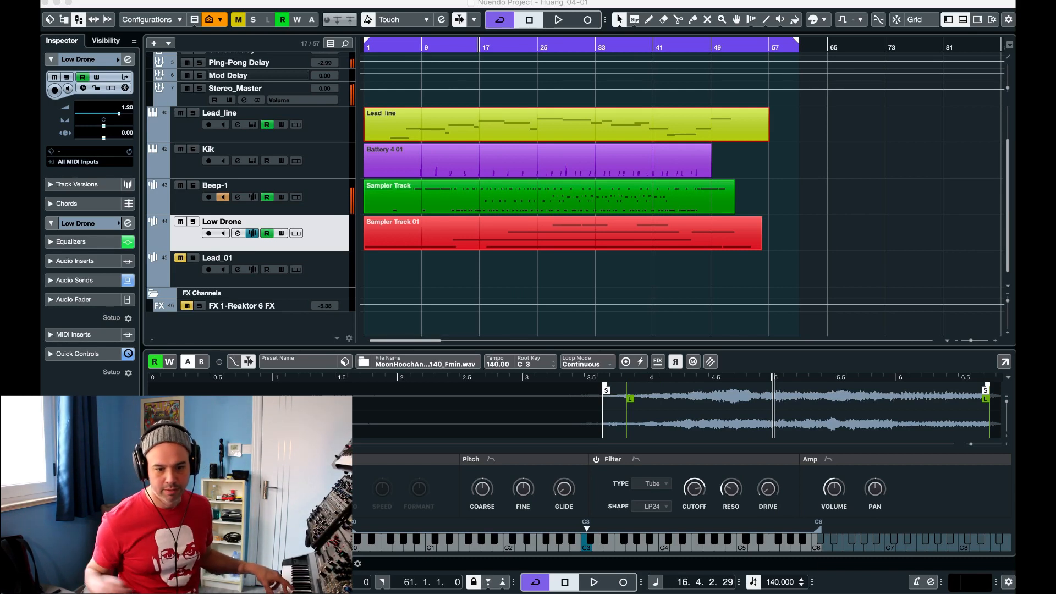
left_click(326, 197)
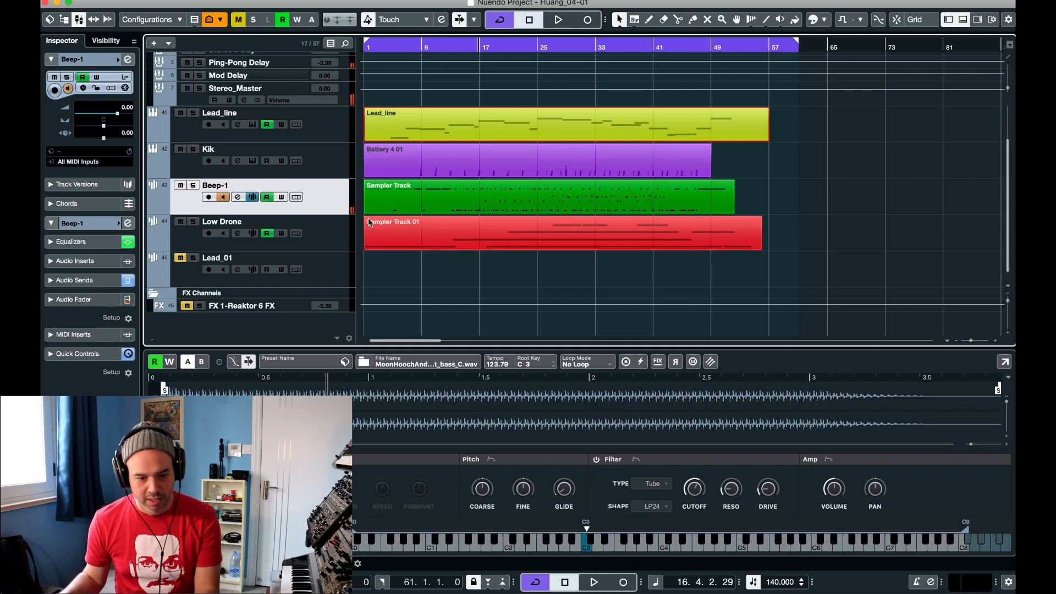
left_click(193, 186)
left_click(517, 51)
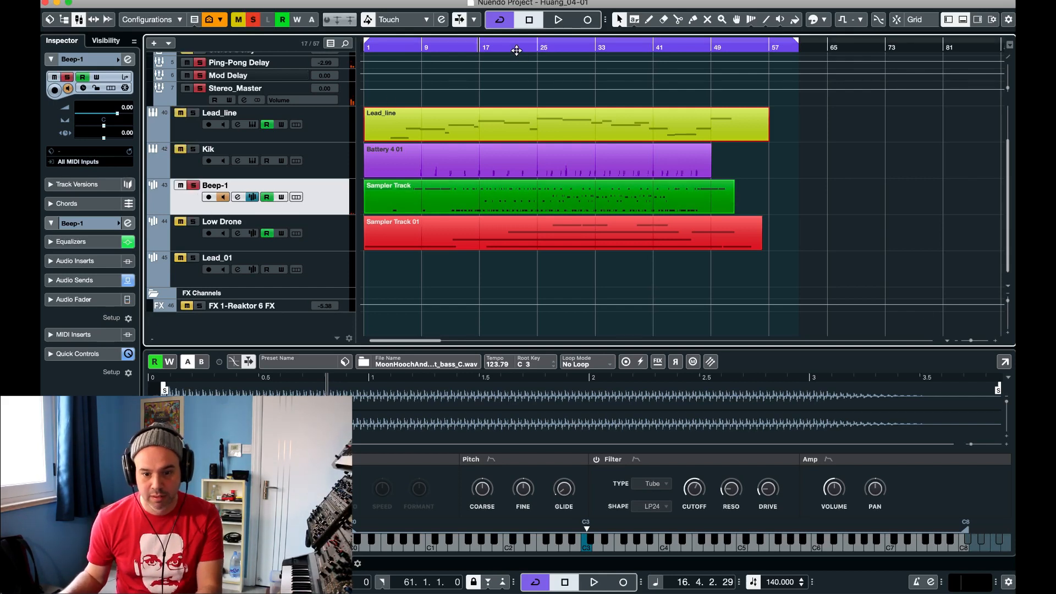
key("space")
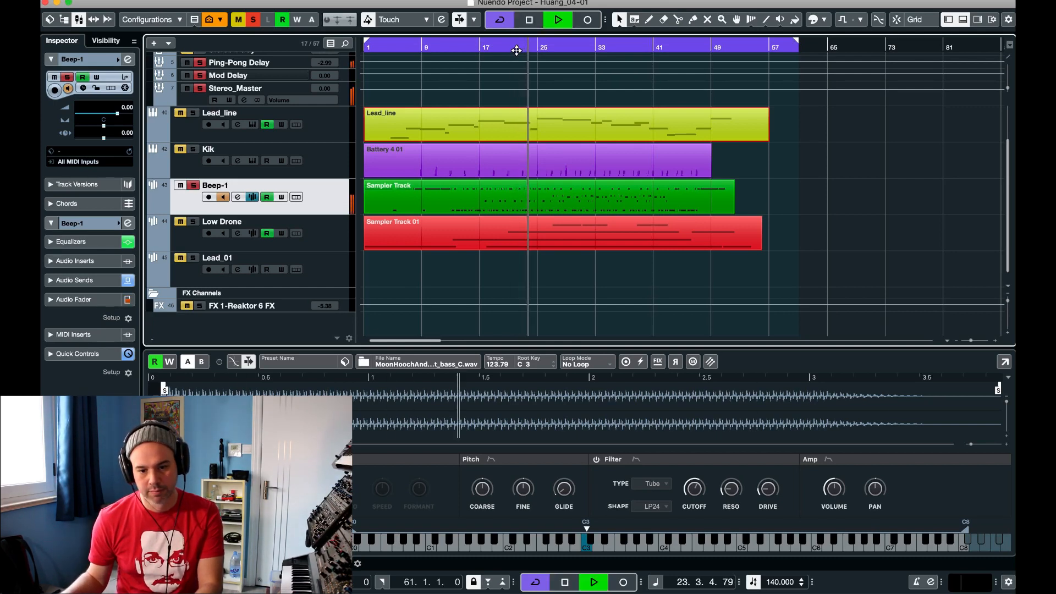
left_click(225, 199)
key("space")
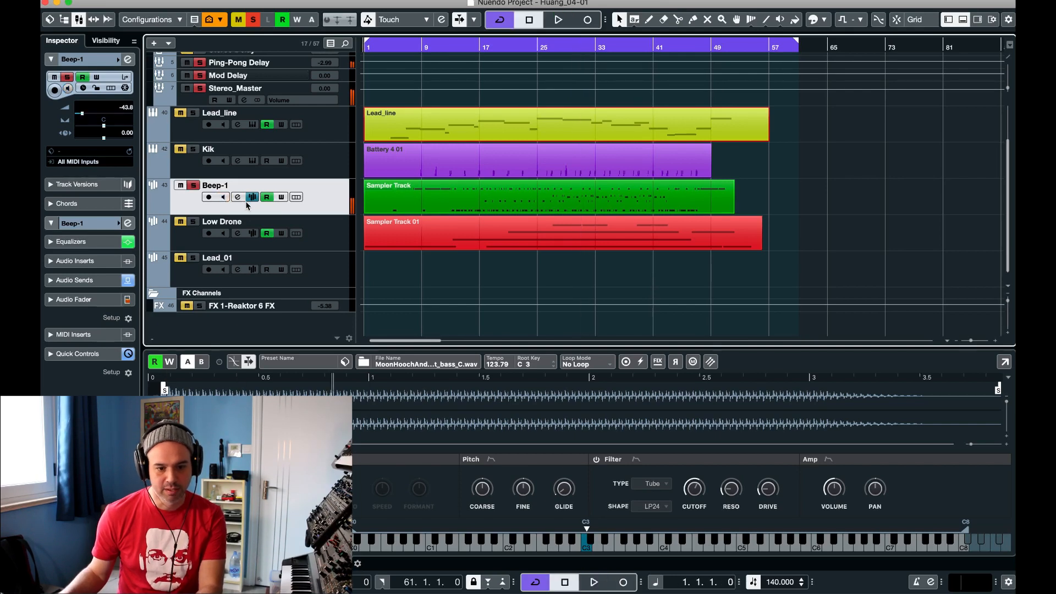
Solo and monitor the Kik track, and examine its samples in the Battery 4 instrument
left_click(325, 166)
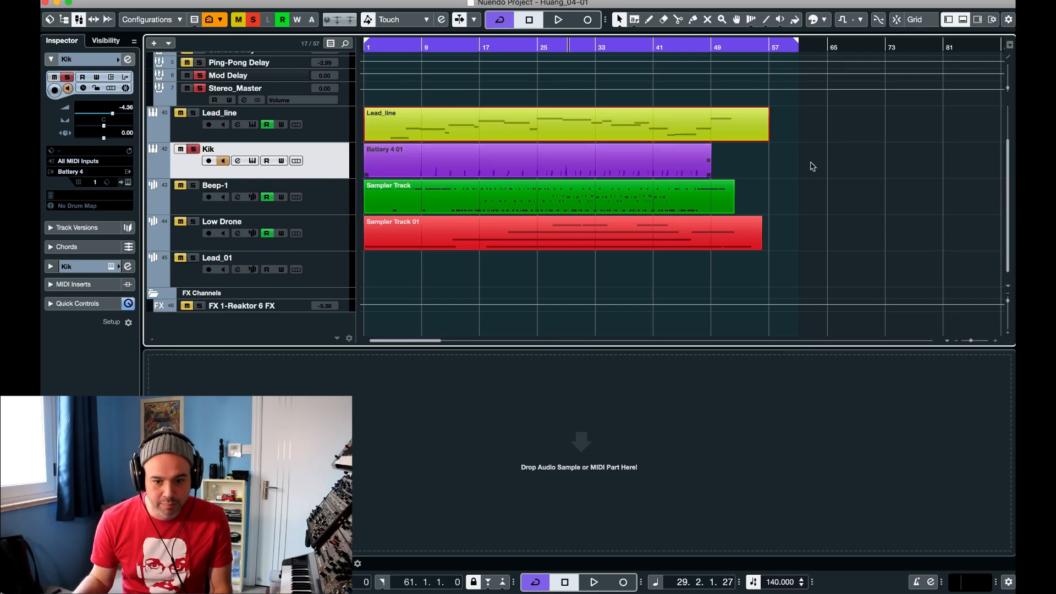
left_click(813, 166)
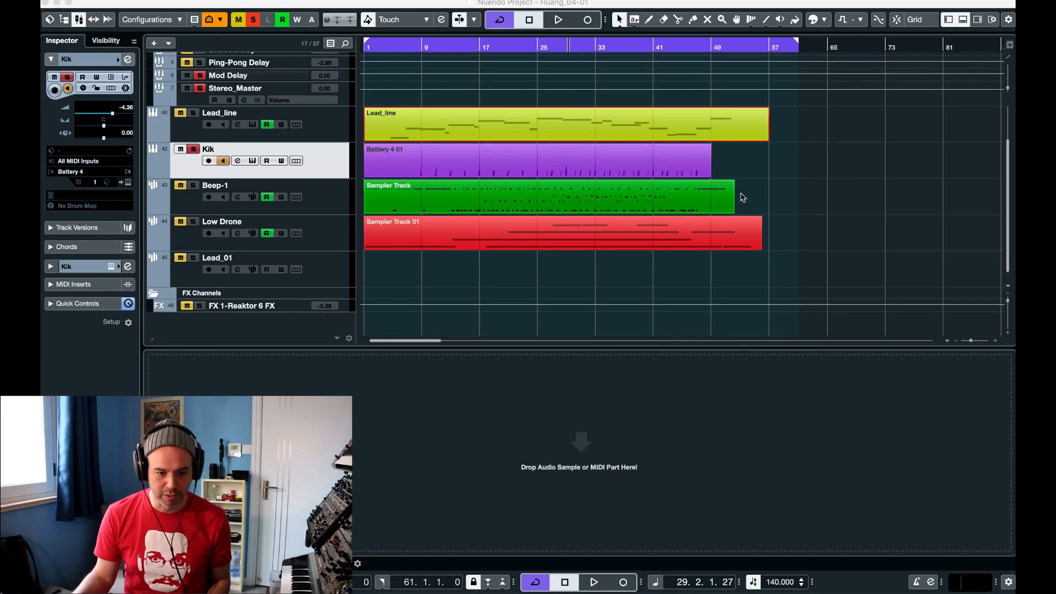
left_click(252, 161)
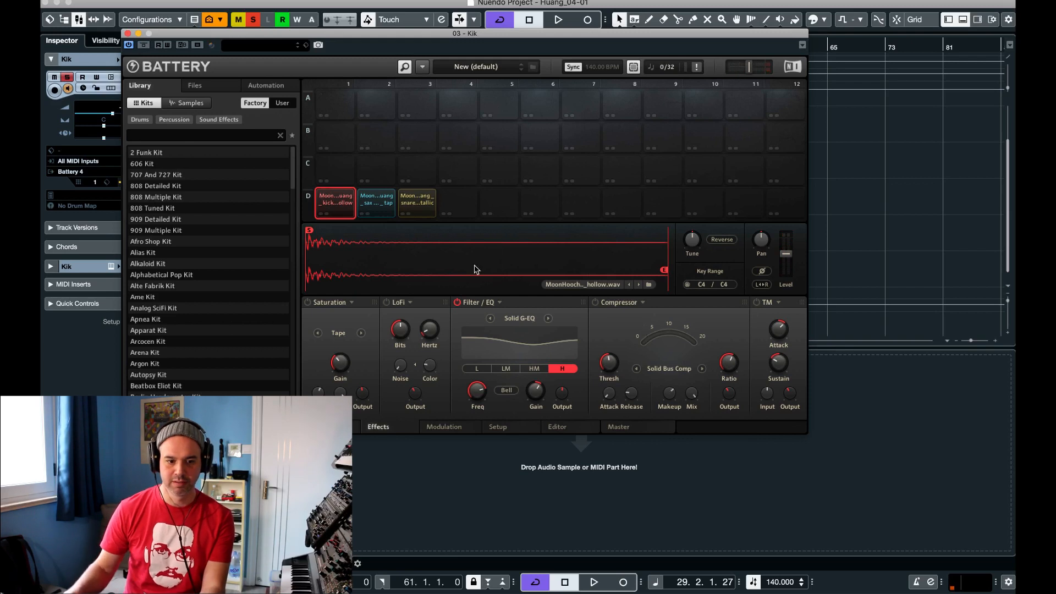
left_click(127, 33)
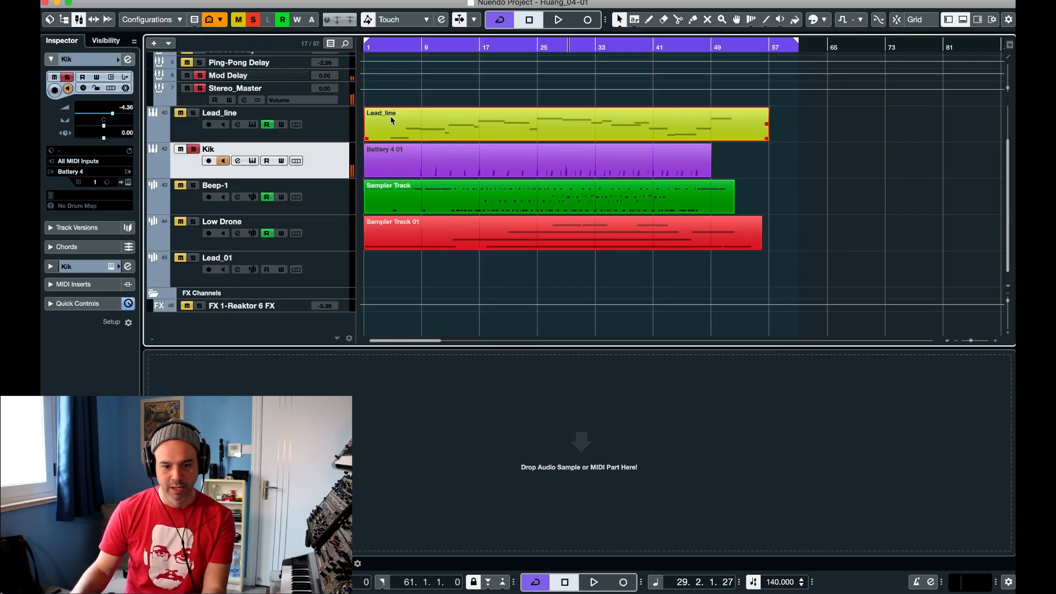
Play back the soloed Kik part to hear its drum pattern, and stop playback
key("space")
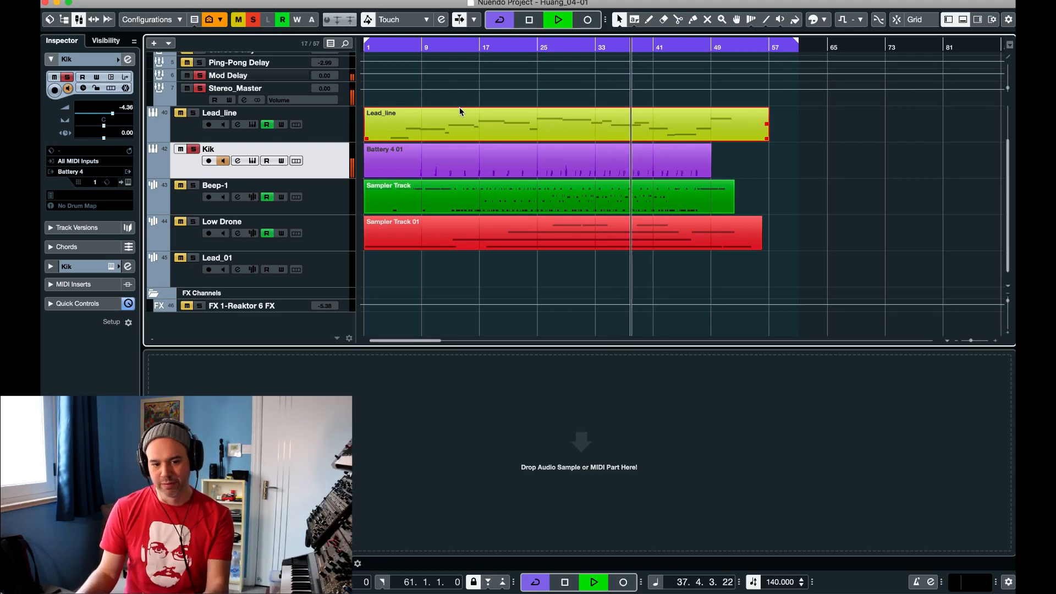
left_click(402, 171)
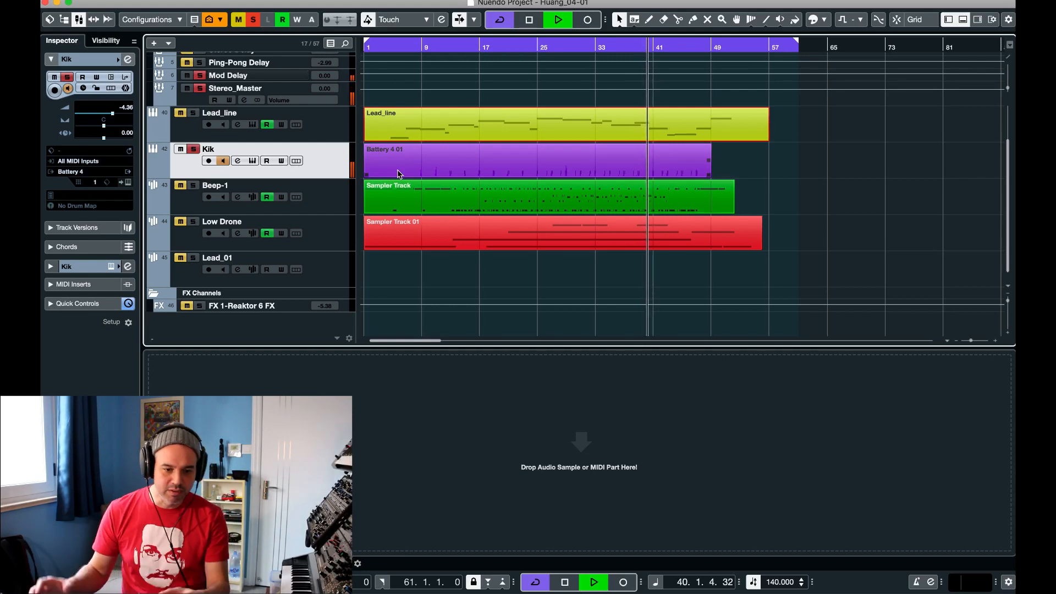
key("space")
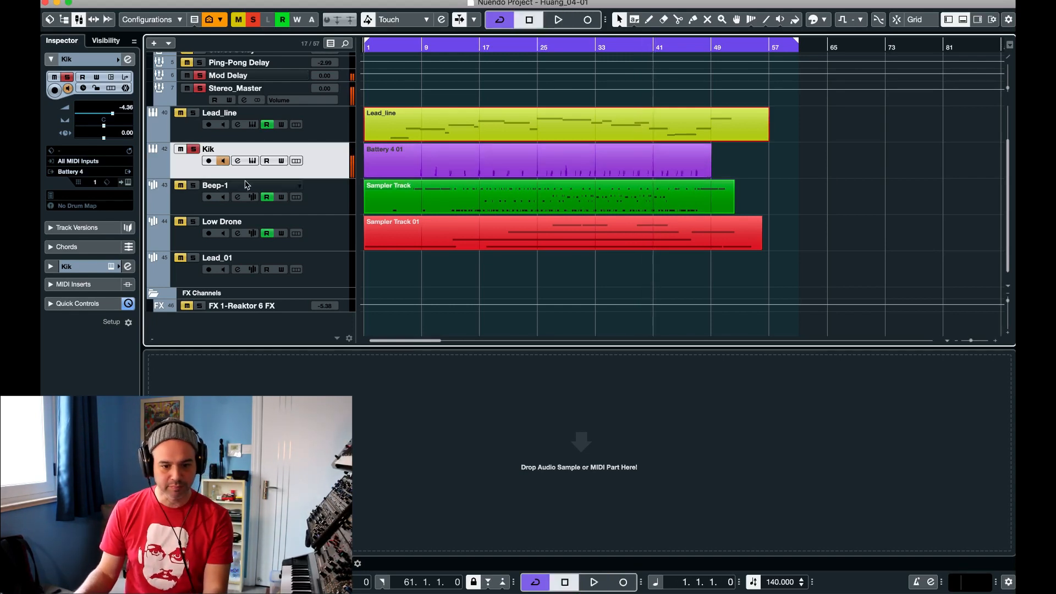
Switch the solo from the Kik track to Lead_line and select the Lead_line track
left_click(193, 150)
left_click(193, 113)
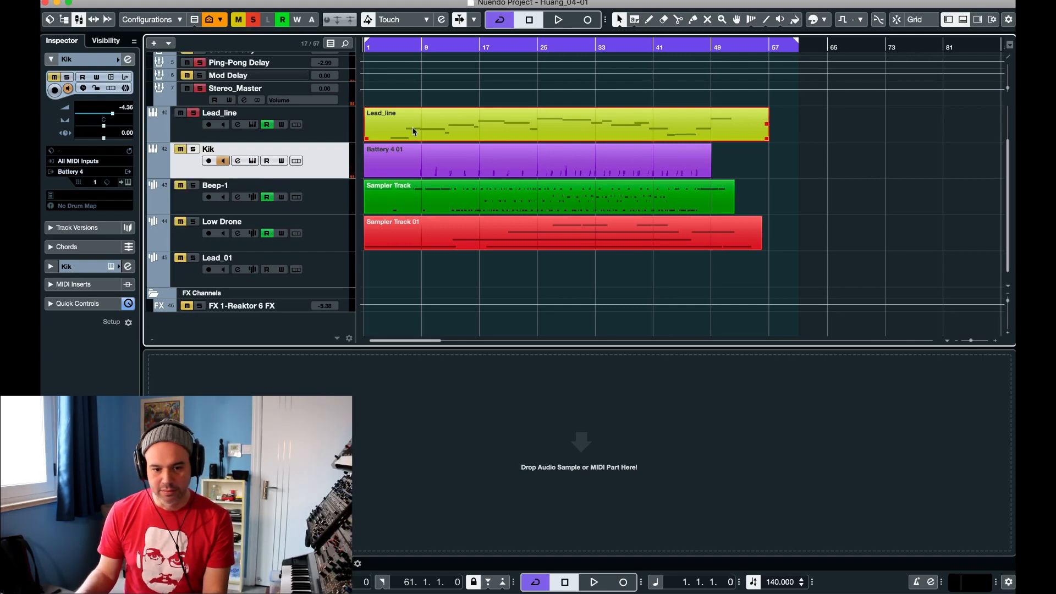
left_click(455, 151)
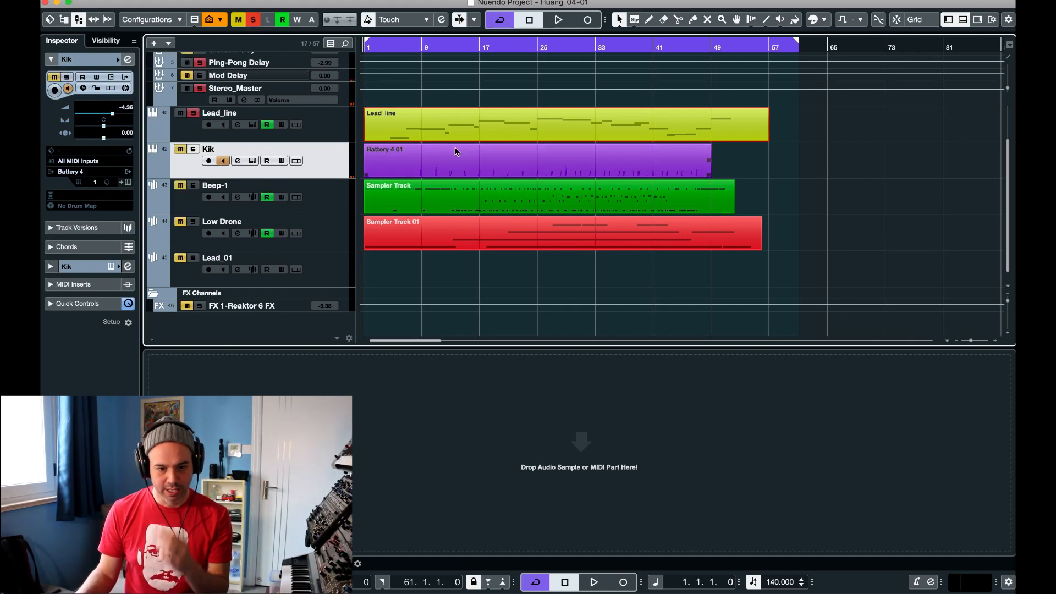
left_click(311, 124)
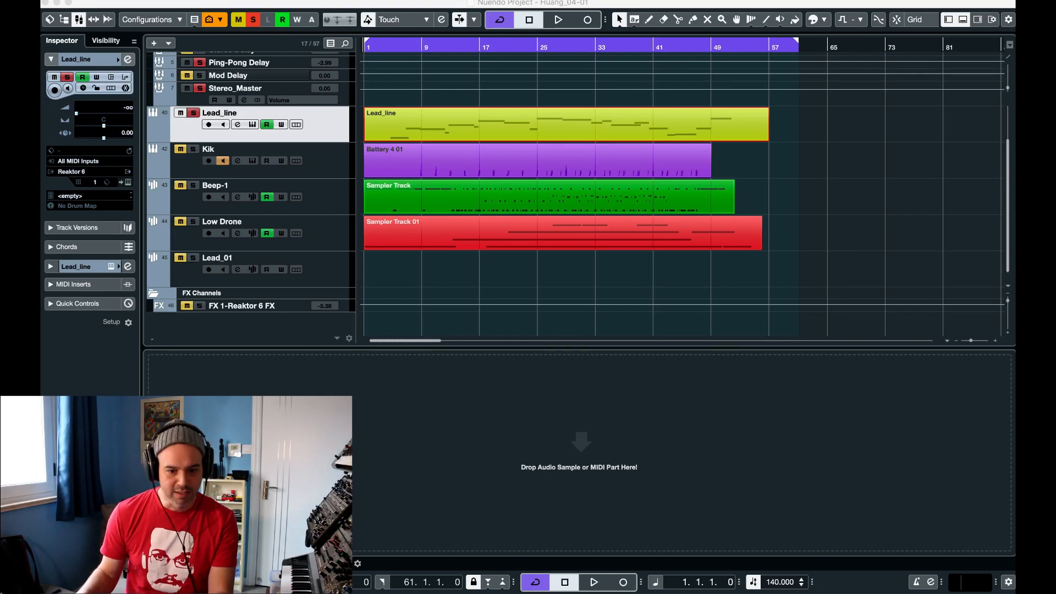
Play the soloed Lead_line part from about bar 4, and stop playback
left_click(408, 52)
left_click(391, 50)
key("space")
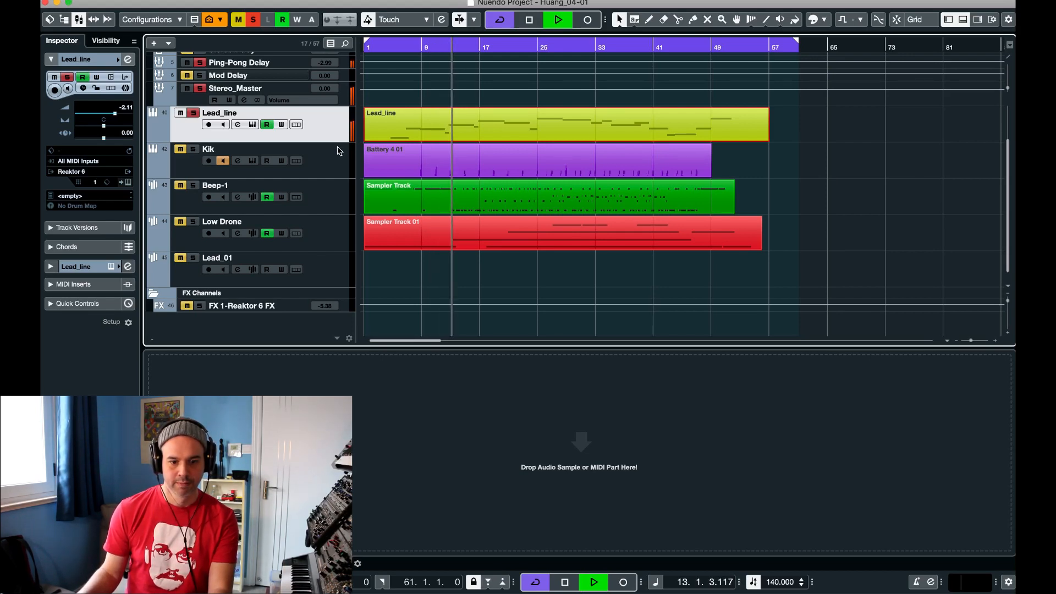
key("space")
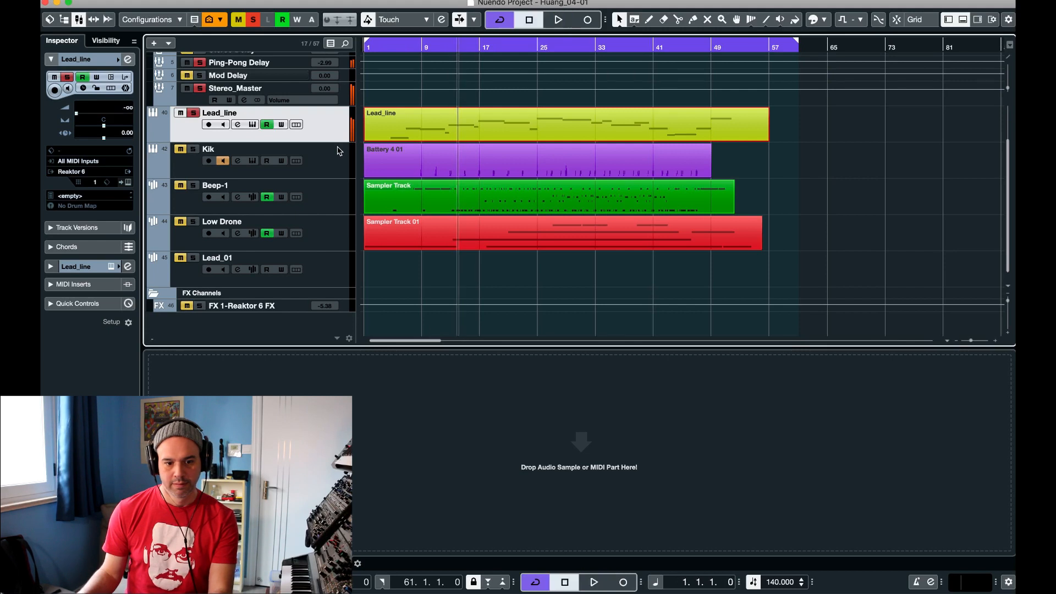
Examine the Lead_line track's Form instrument in Reaktor, close it and take Lead_line out of solo
left_click(253, 125)
left_click_drag(659, 154, 630, 118)
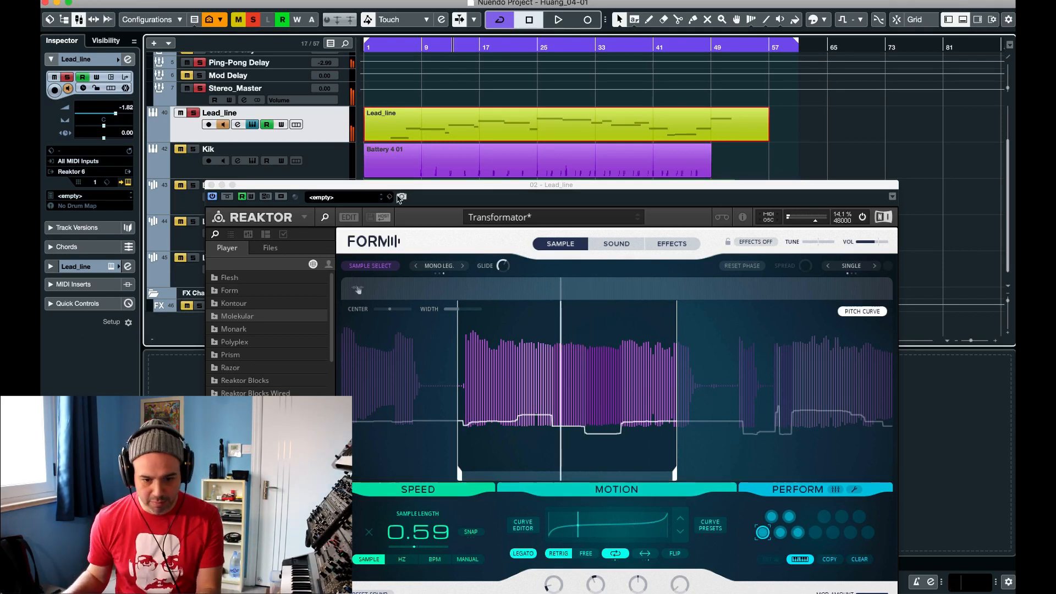
left_click(211, 185)
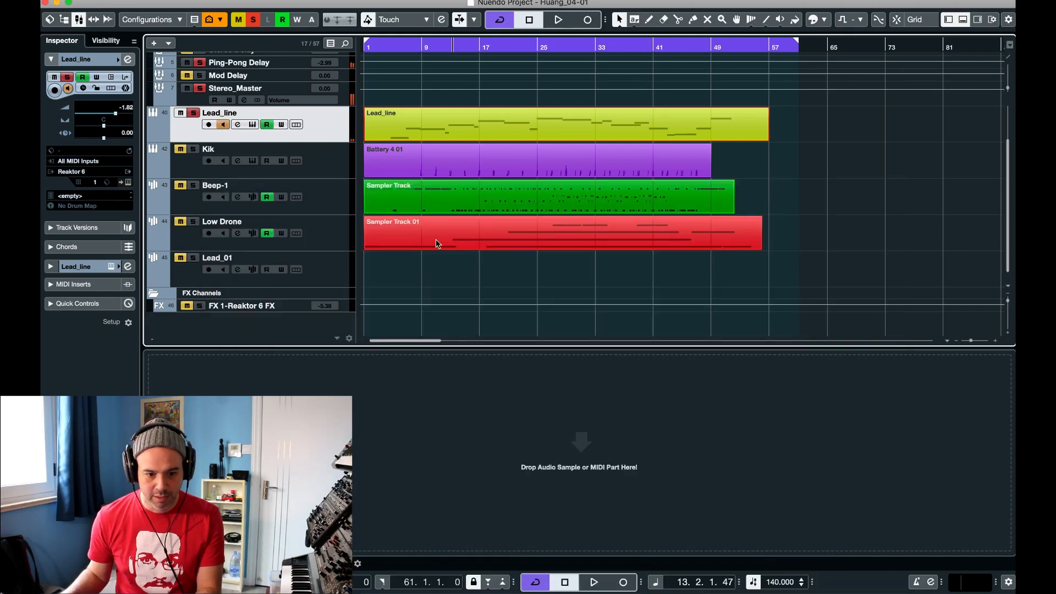
left_click(192, 113)
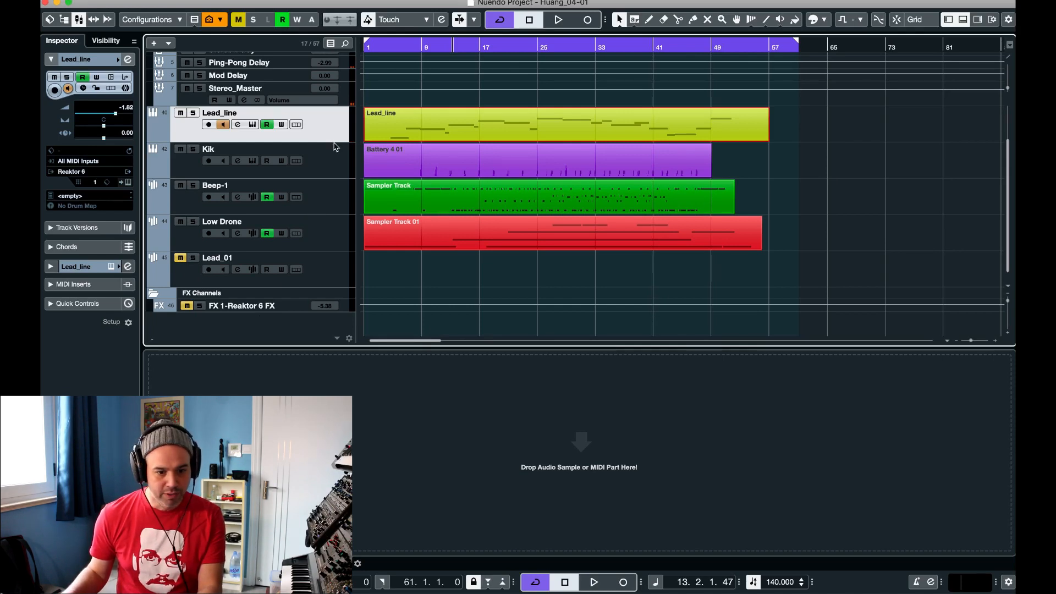
Examine the RC 24 reverb inserted on the RC-24 group track, and close its plug-in window
scroll(245, 110, "up", 3)
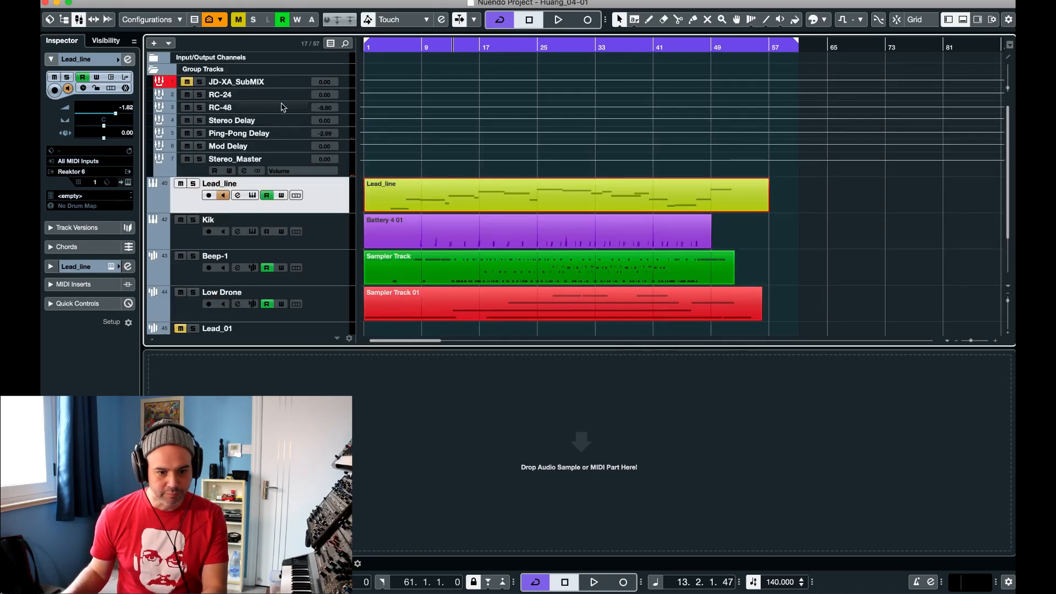
left_click(250, 97)
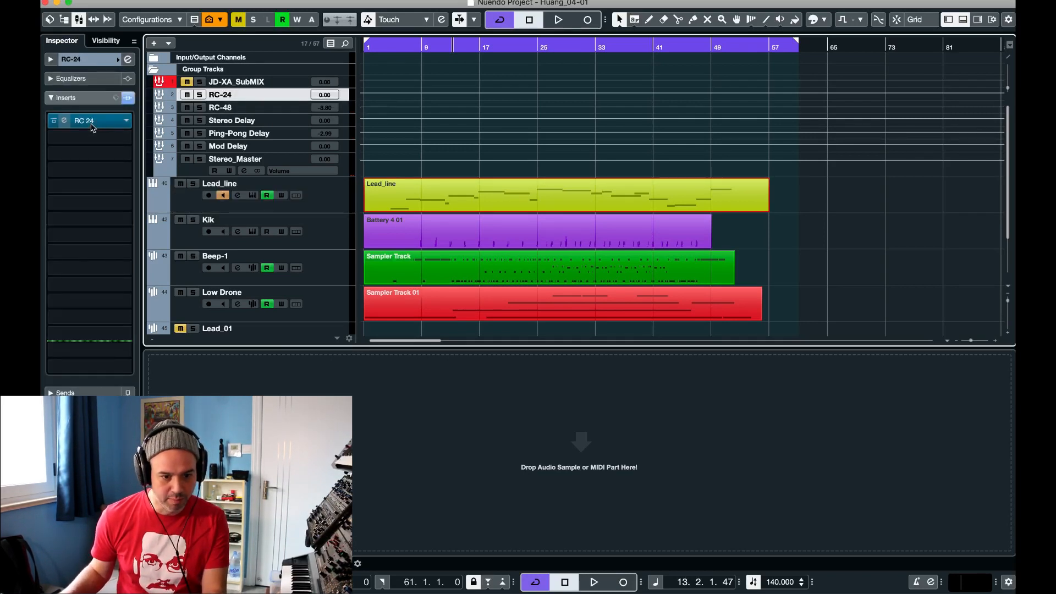
left_click(91, 128)
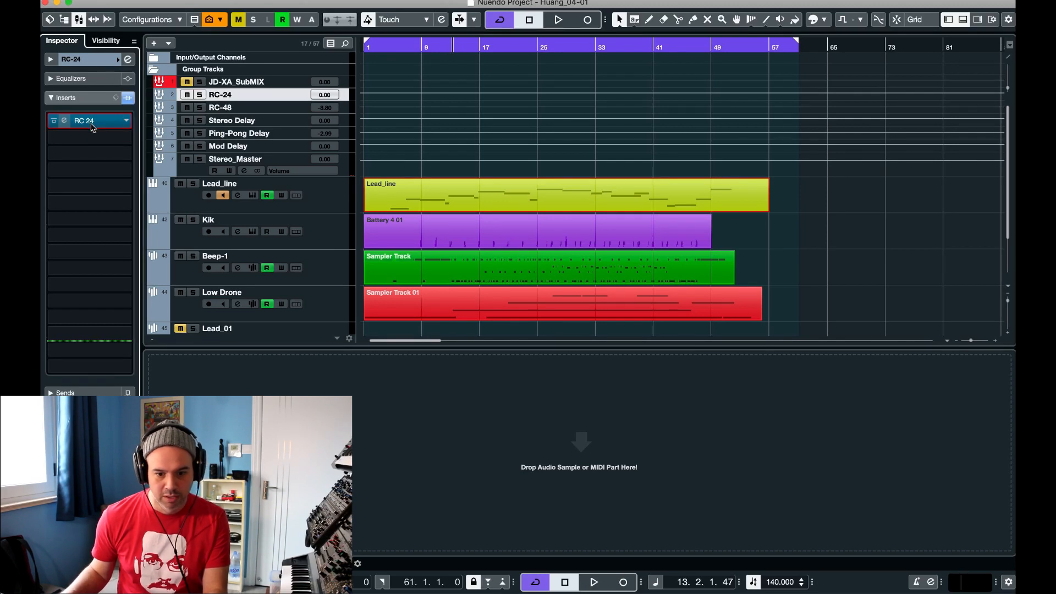
left_click_drag(675, 137, 882, 155)
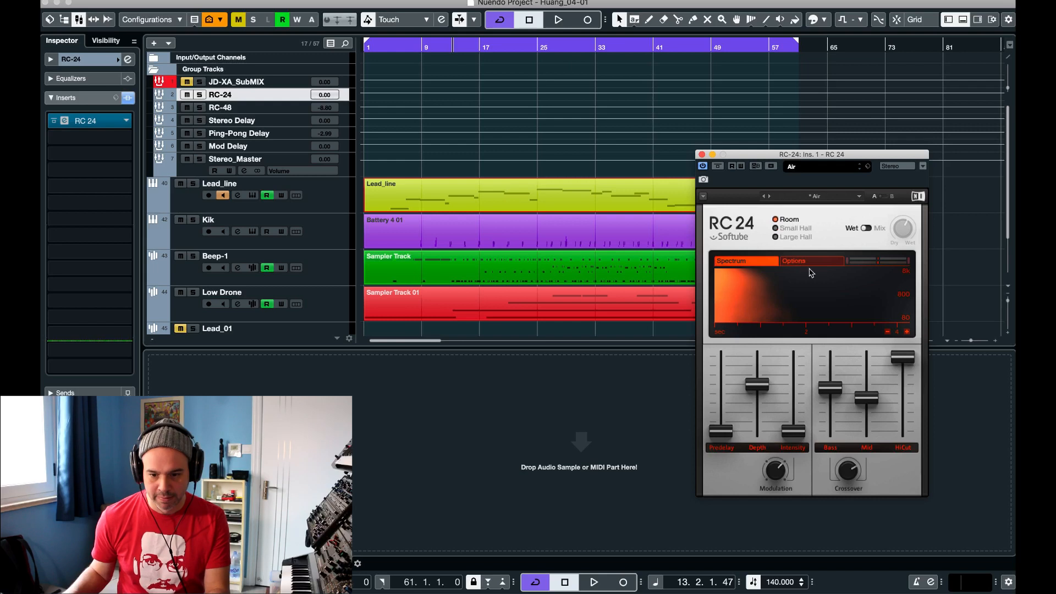
left_click(702, 156)
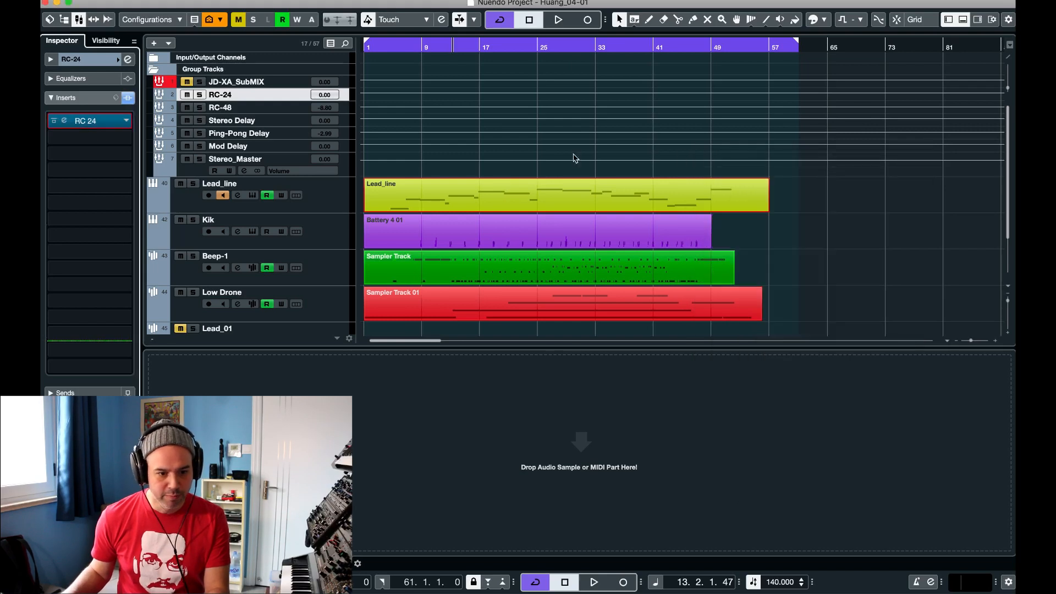
Examine the RC 48 reverb inserted on the RC-48 group track, and close its plug-in window
left_click(269, 110)
left_click(92, 122)
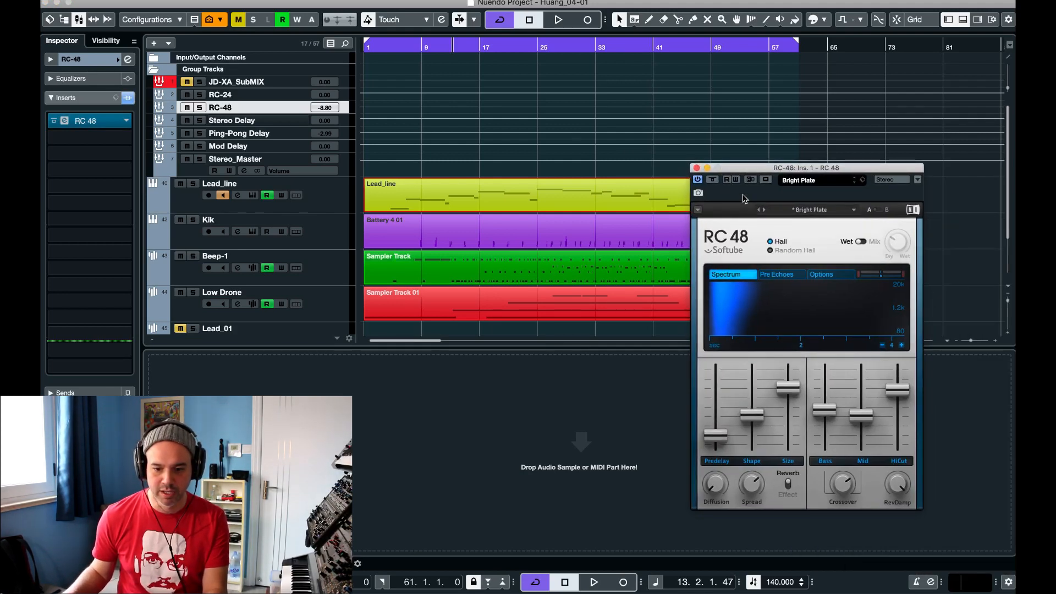
left_click(696, 168)
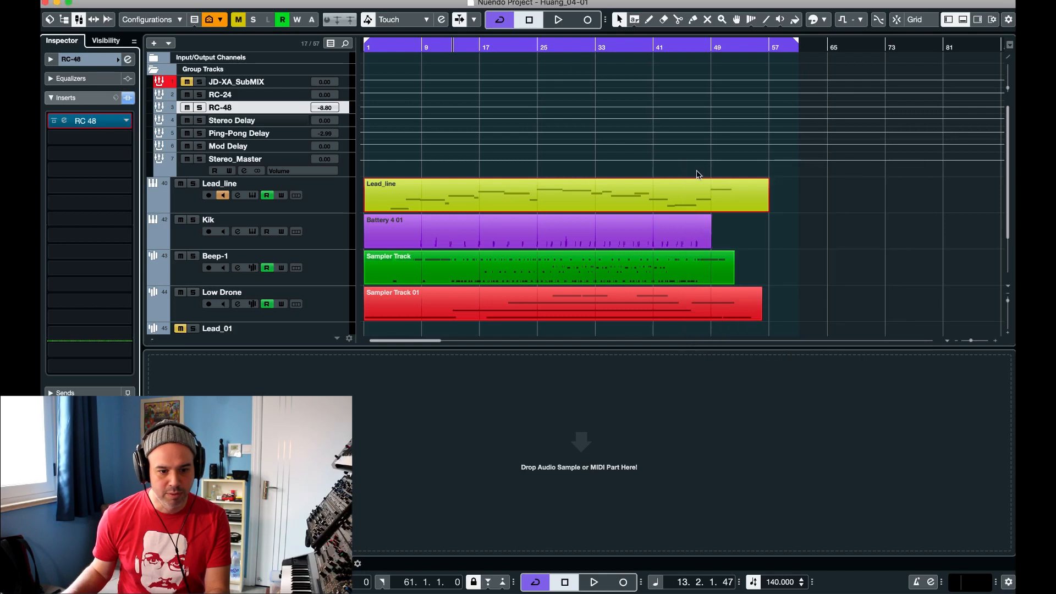
Examine the Replika XT delay inserted on the Mod Delay group track, and close its plug-in window
left_click(237, 149)
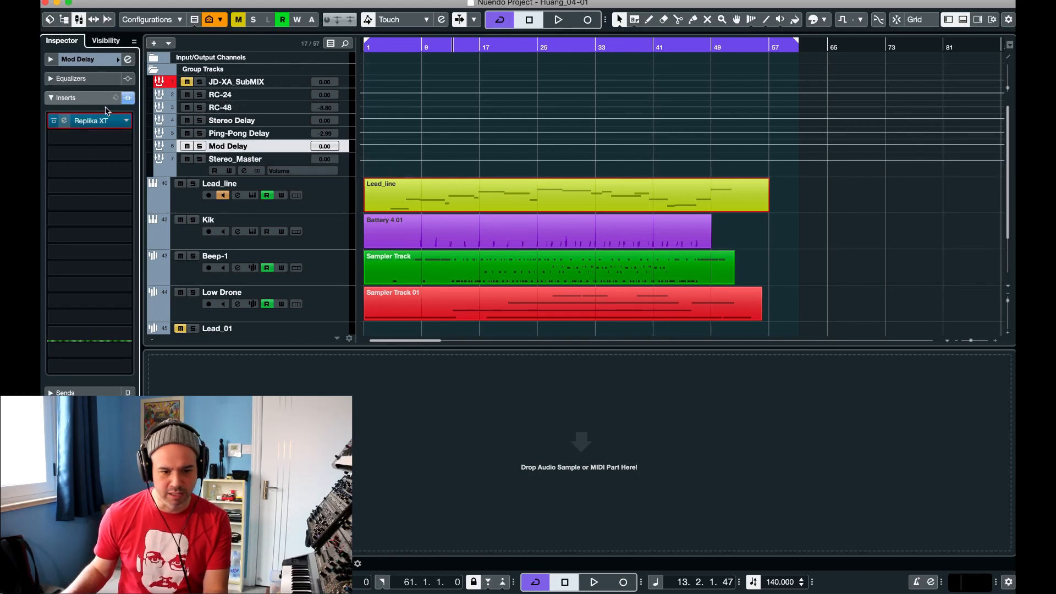
left_click(116, 126)
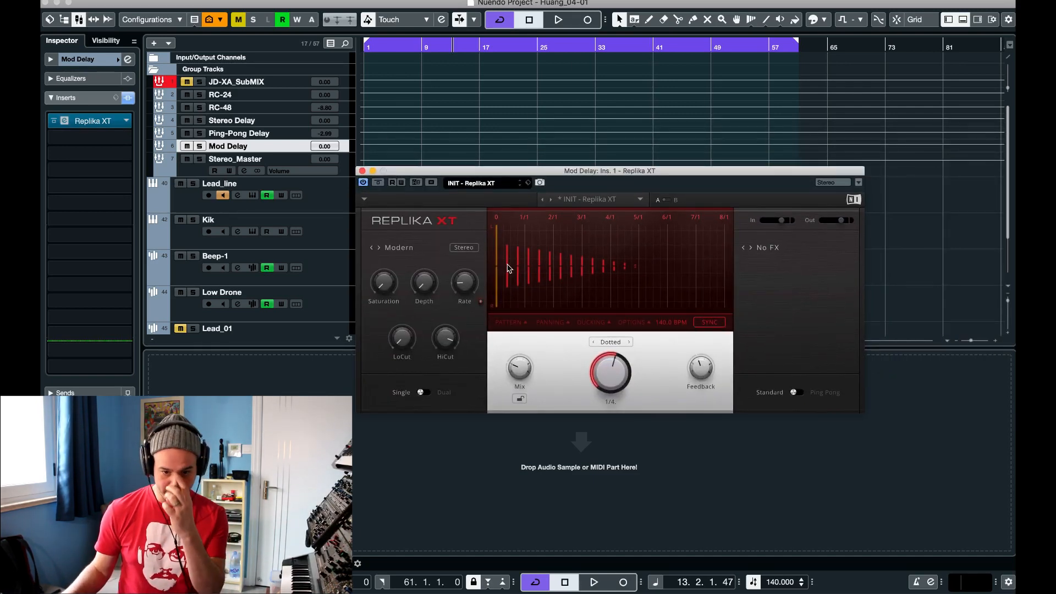
left_click_drag(491, 171, 528, 216)
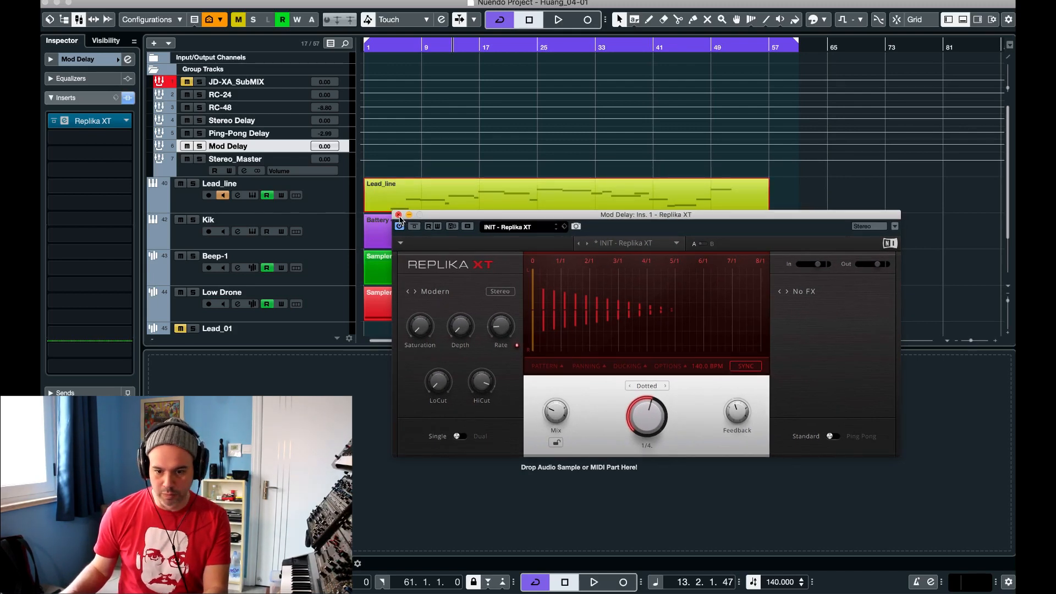
left_click(398, 215)
Examine the Molekular effect in Reaktor 6 FX on the FX 1 channel, closing the channel settings window behind it
scroll(538, 229, "down", 3)
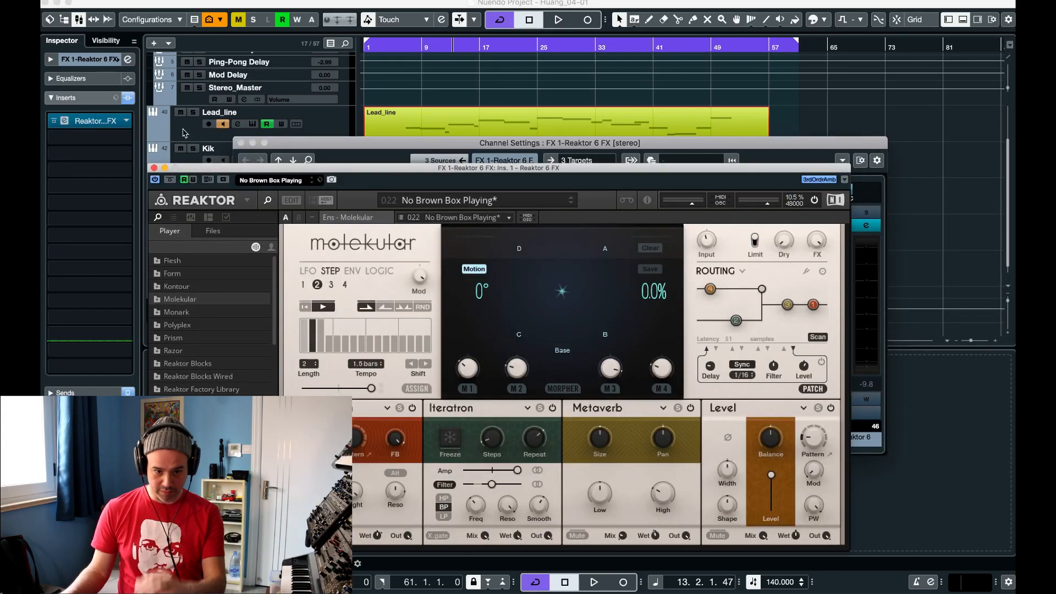
left_click(241, 143)
mouse_move(583, 172)
left_mouse_down()
mouse_move(587, 183)
mouse_move(602, 176)
left_mouse_up()
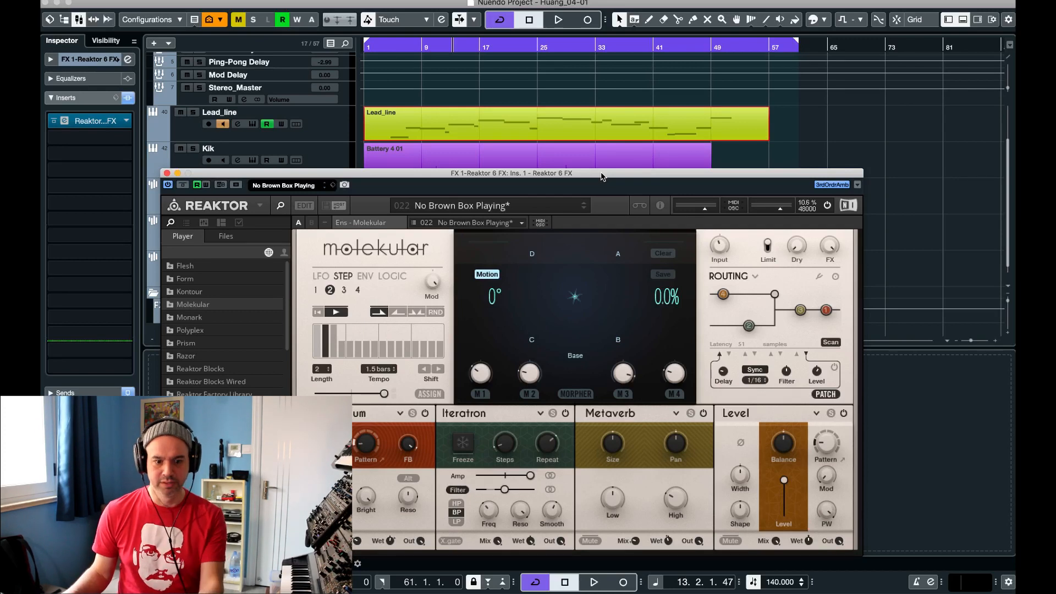
left_click_drag(604, 176, 633, 180)
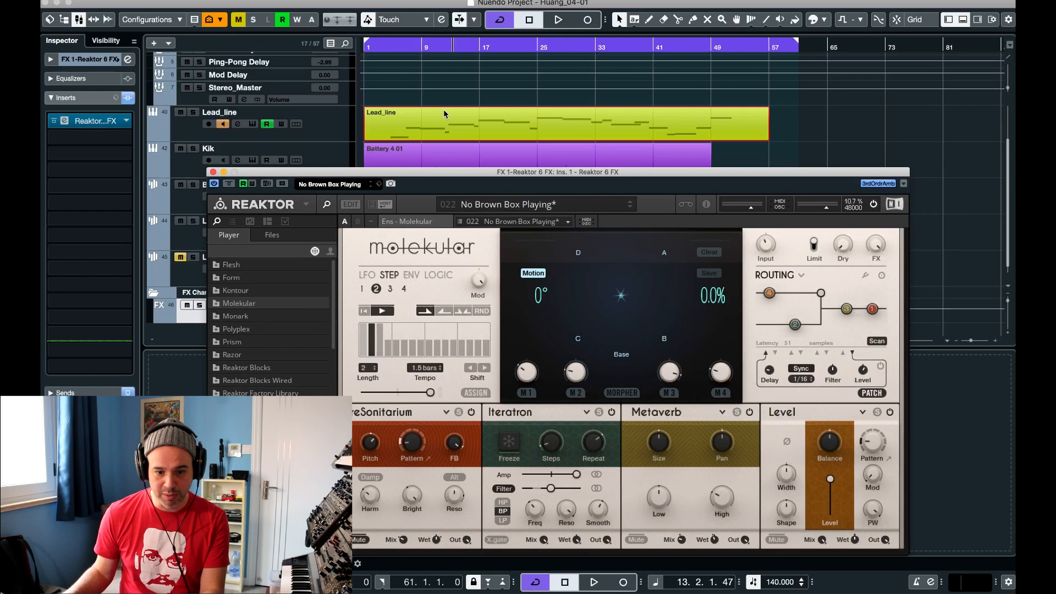
left_click_drag(453, 176, 474, 194)
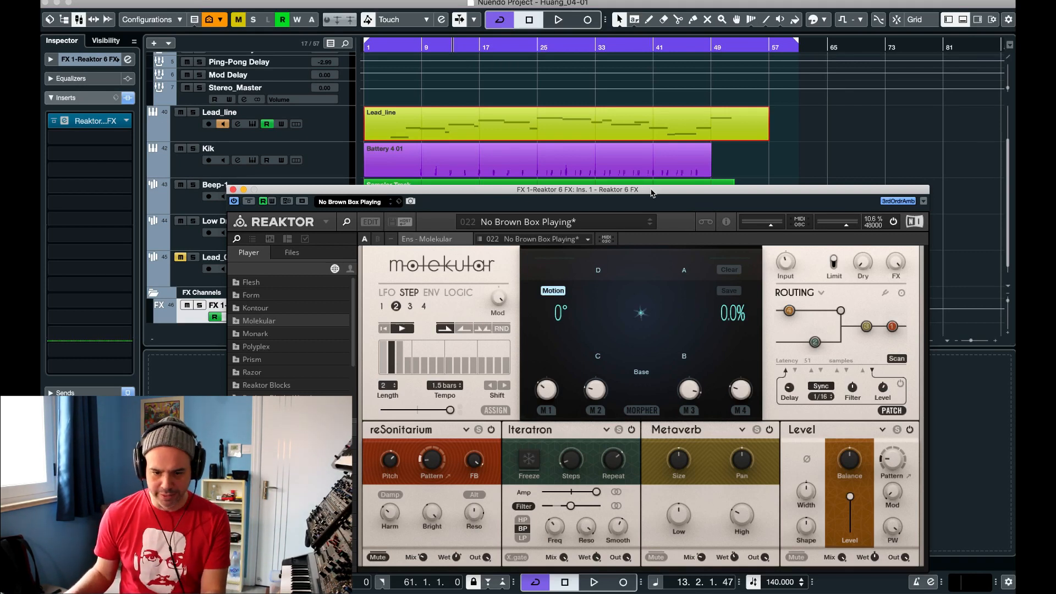
left_click_drag(652, 193, 662, 190)
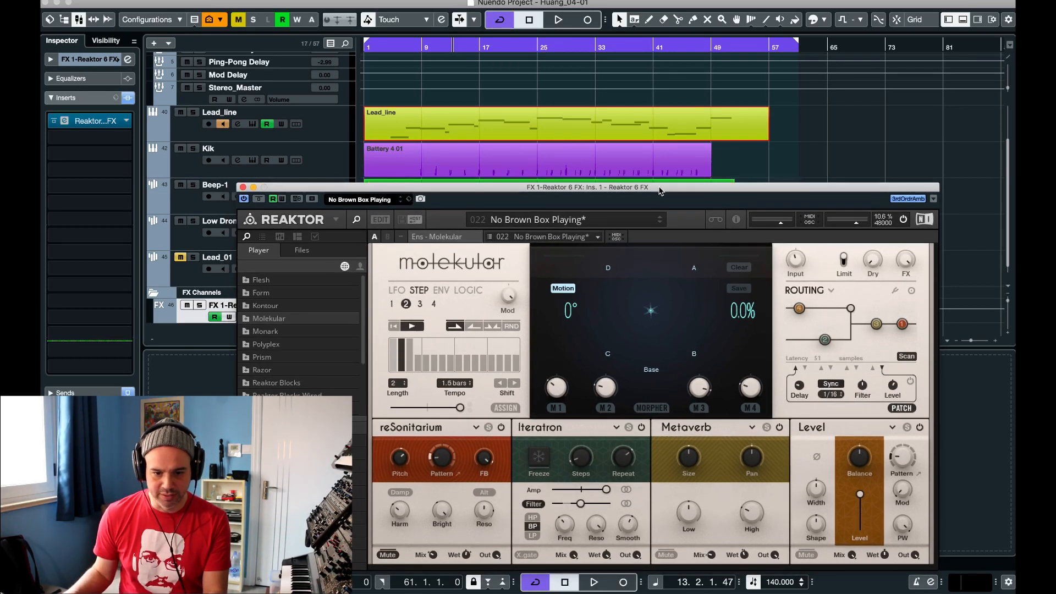
Solo the FX 1-Reaktor 6 FX channel, audition it from about bar 13 with Molekular in view, close the plug-in and stop playback
left_click(200, 306)
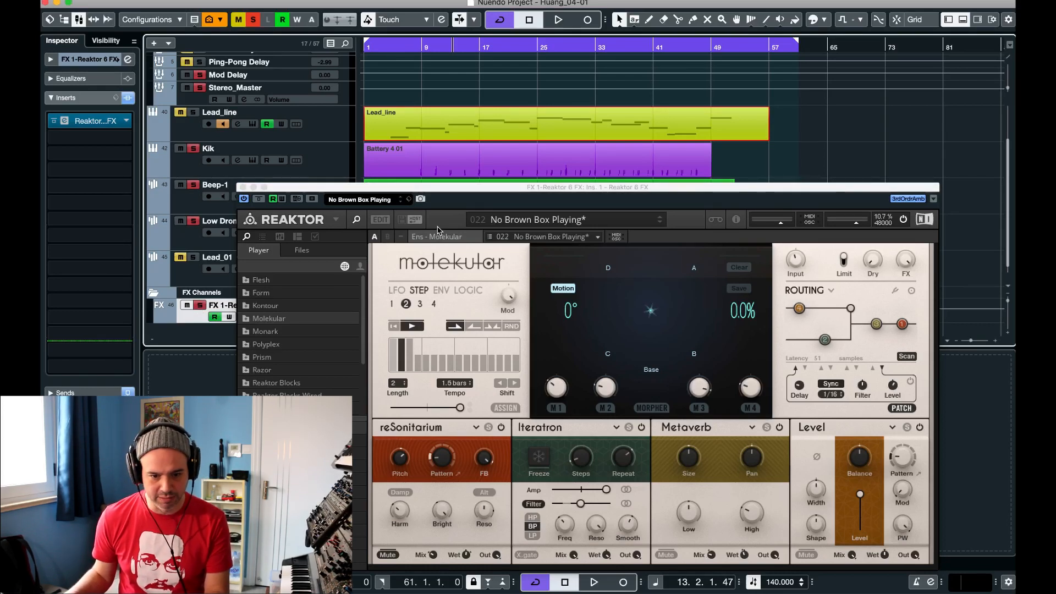
key("space")
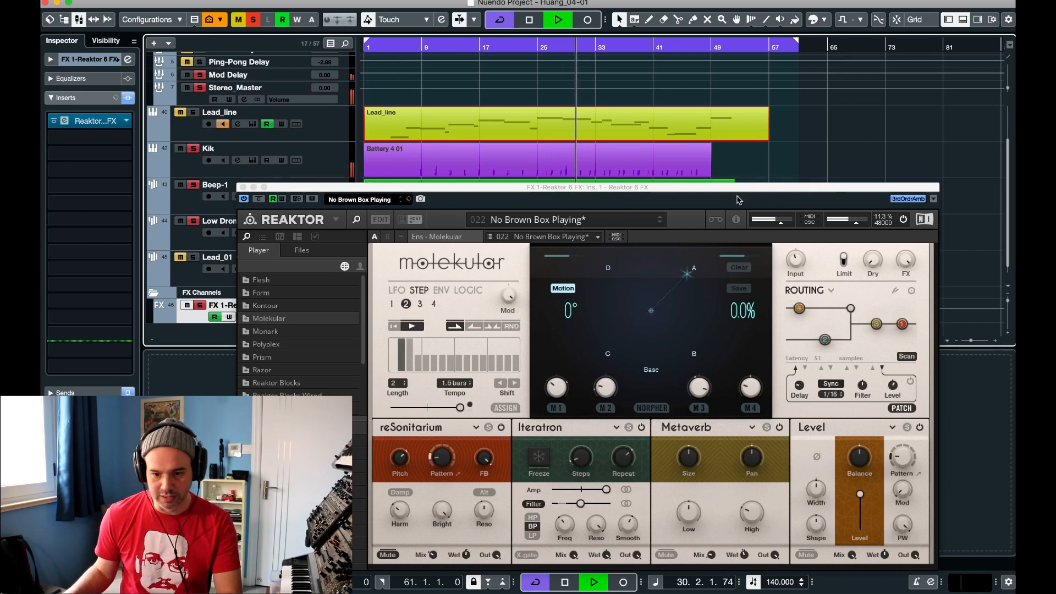
left_click_drag(737, 188, 739, 160)
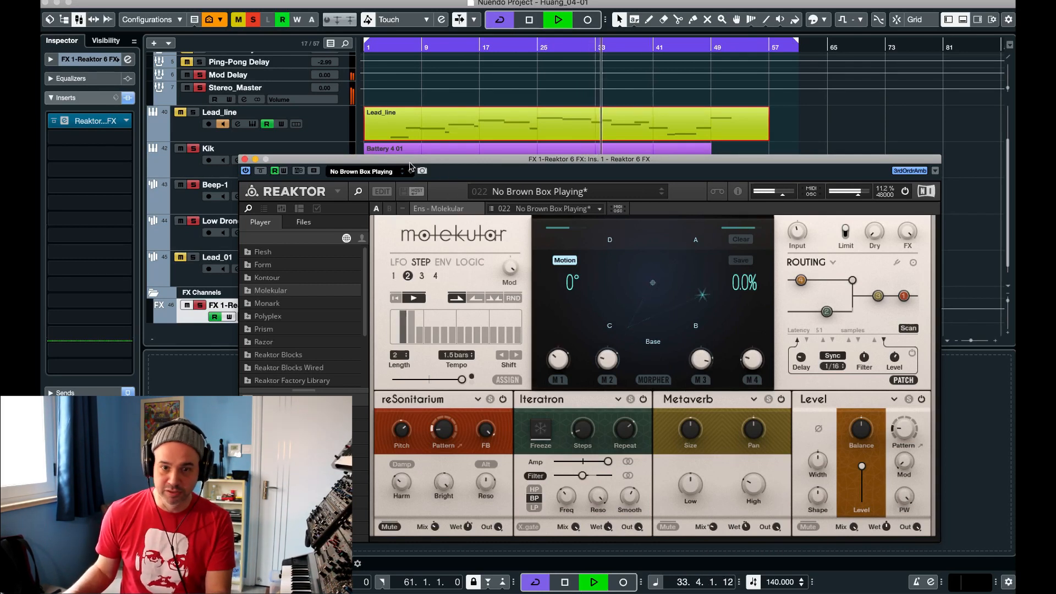
left_click_drag(320, 159, 329, 164)
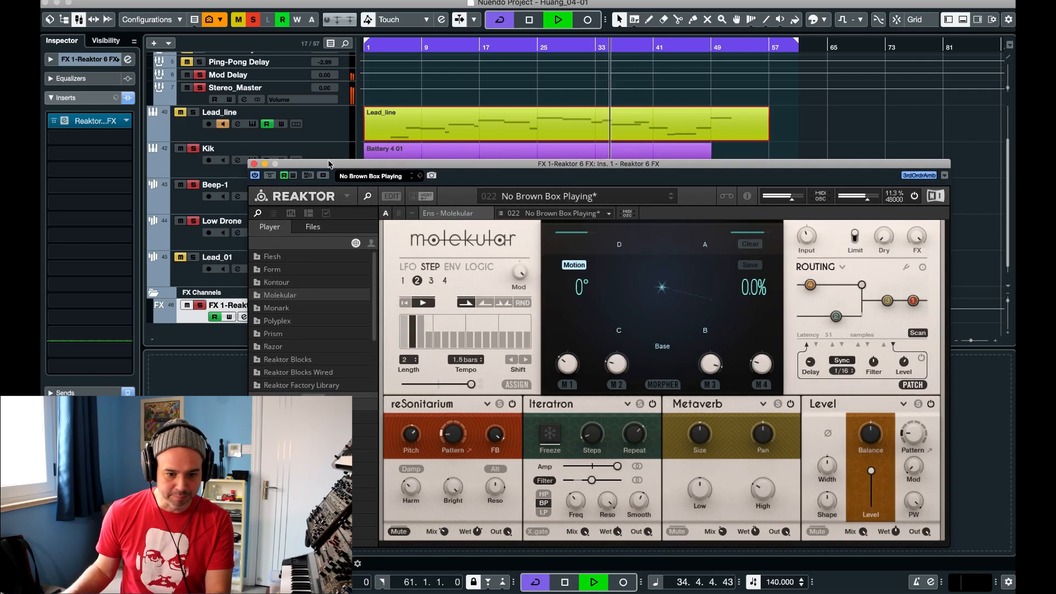
left_click(254, 163)
key("space")
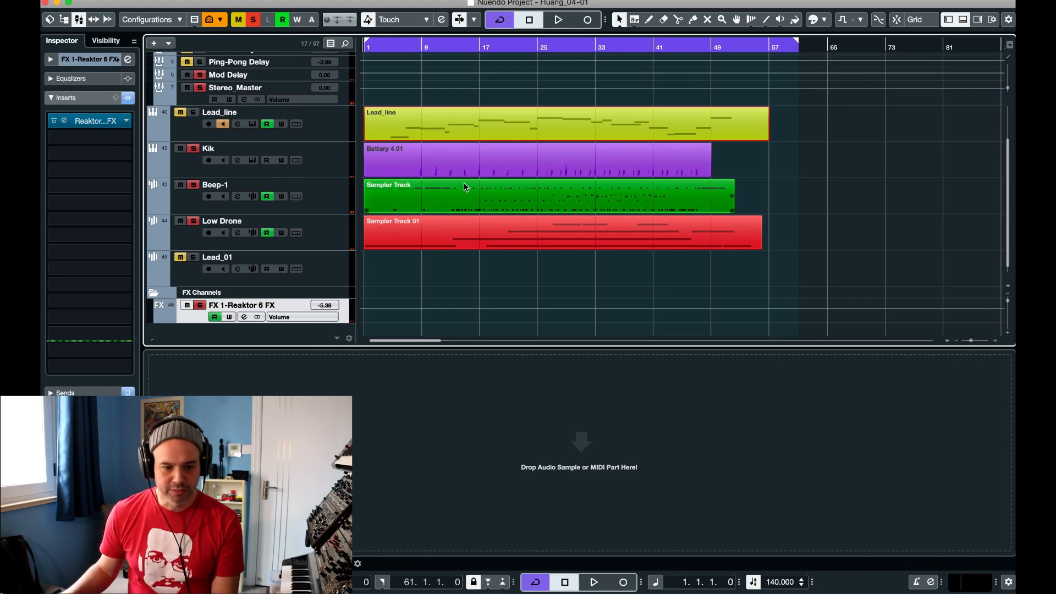
key("ctrl+Left")
key("ctrl+Right")
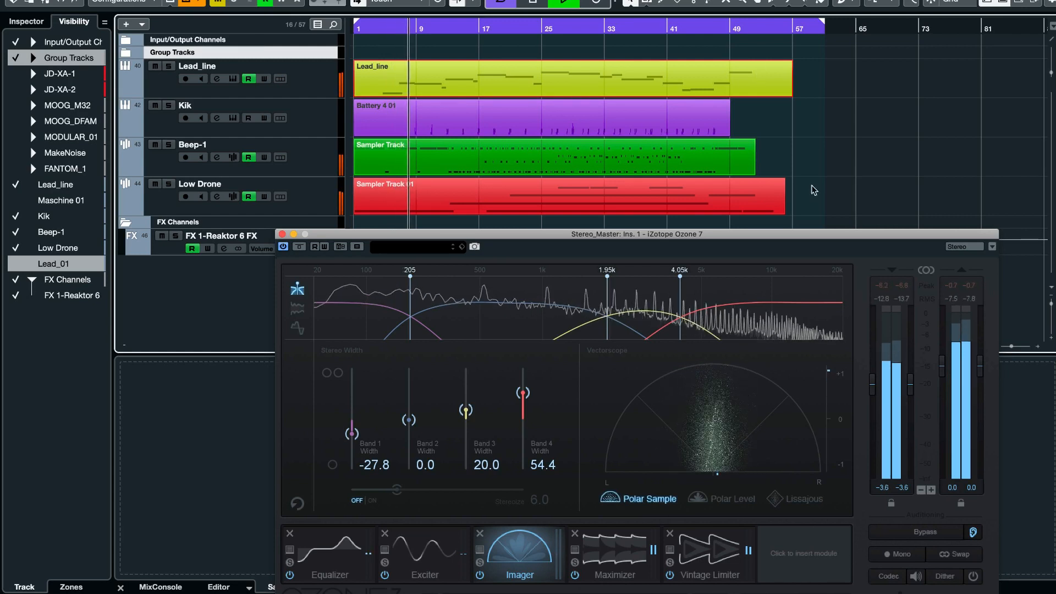
Examine the Maximizer, Equalizer, Exciter, Vintage Limiter and Imager modules of Ozone 7 on Stereo_Master while the project plays
left_click(629, 552)
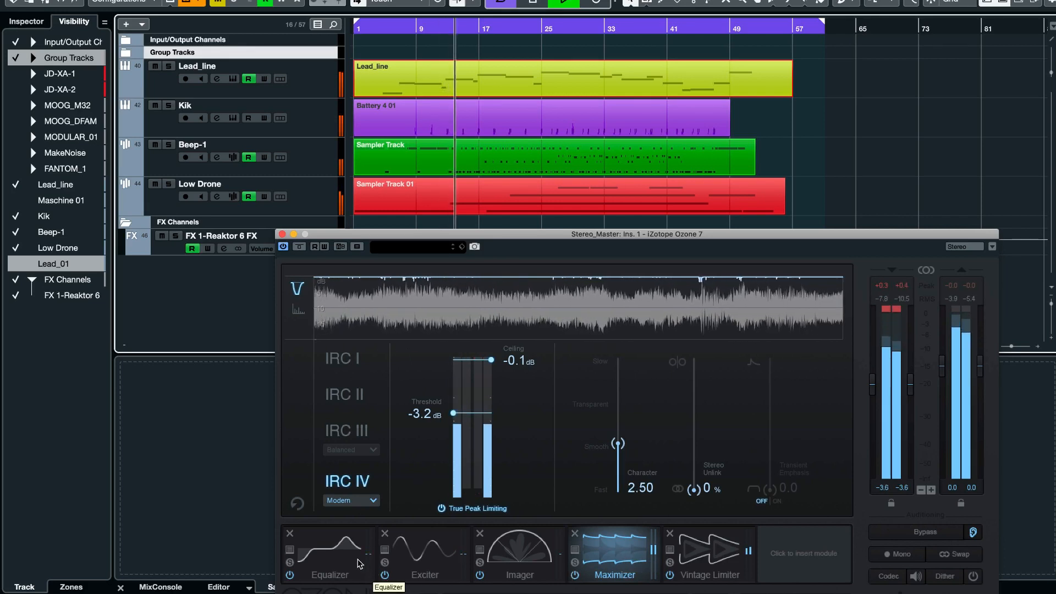
left_click(357, 562)
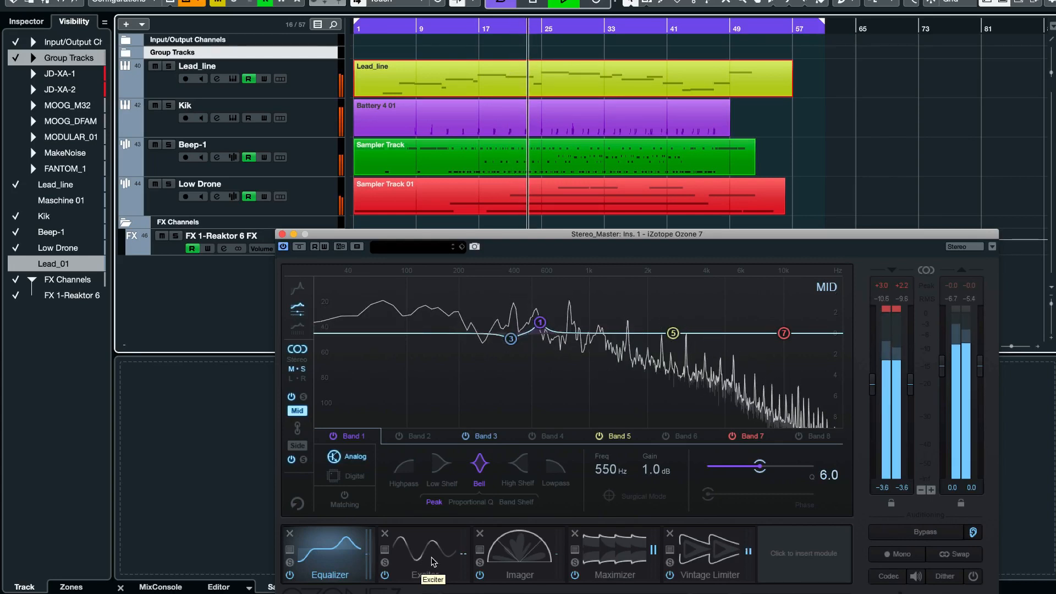
left_click(433, 562)
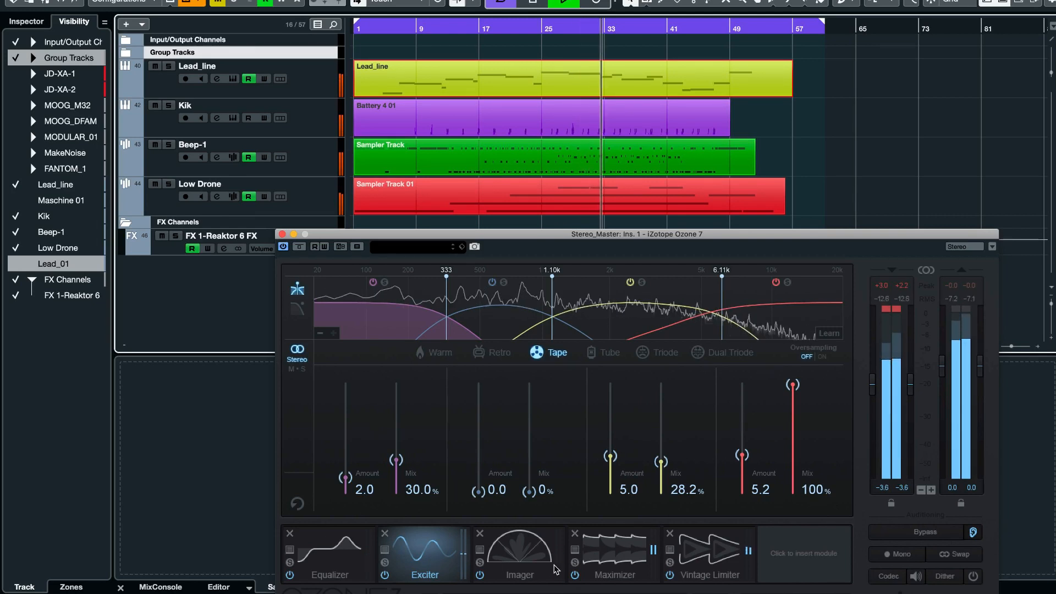
left_click(703, 562)
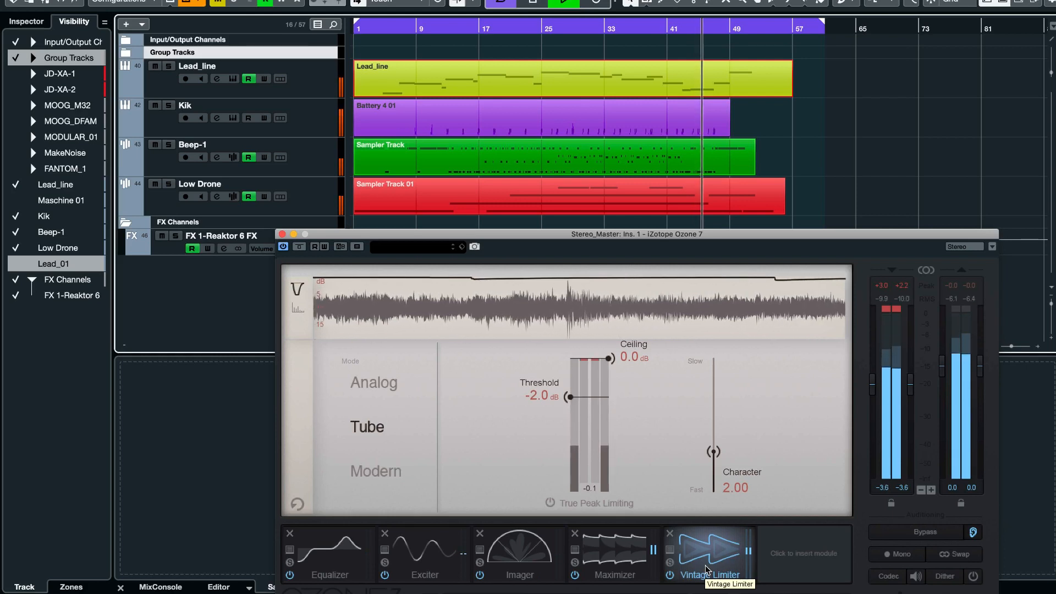
left_click(527, 564)
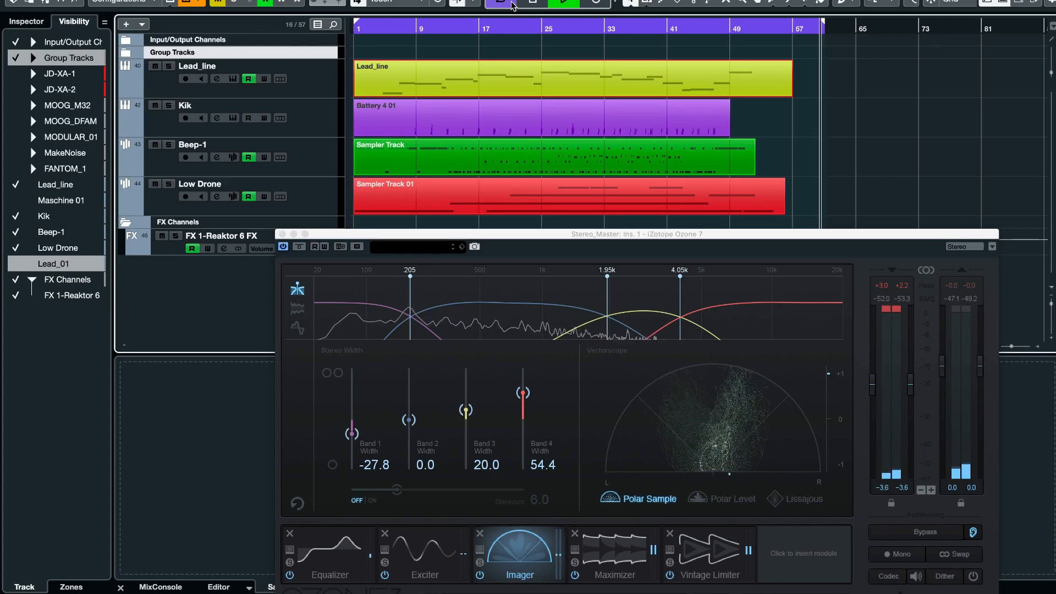
left_click(516, 11)
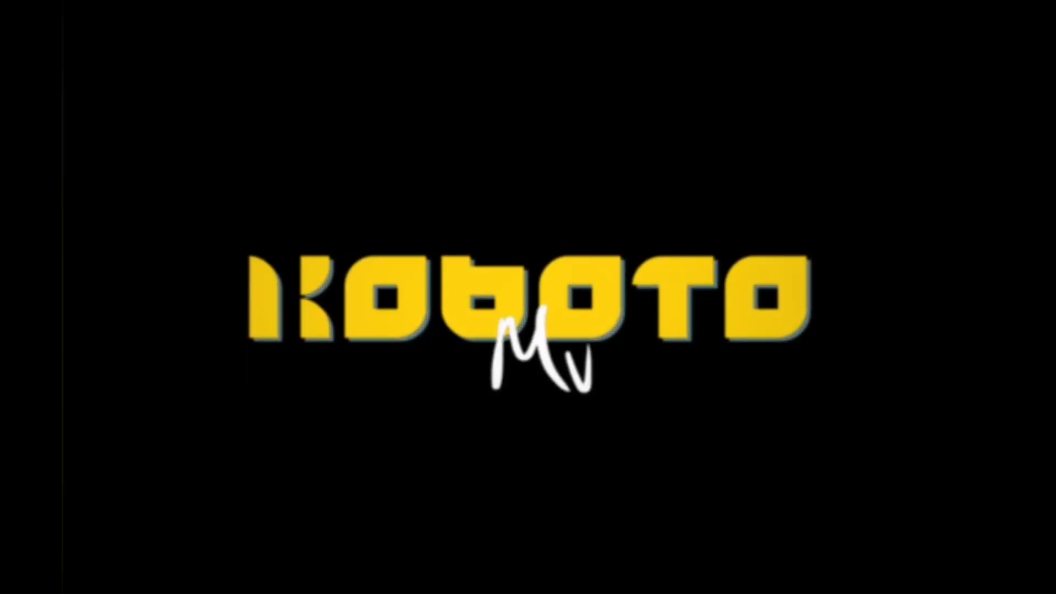